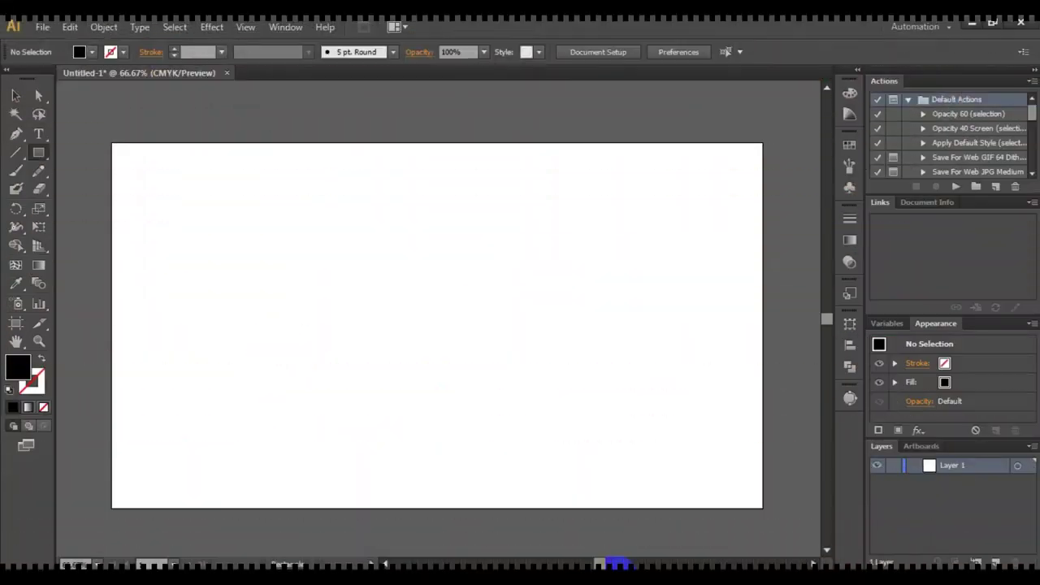
# Step: Show the grid over the blank Untitled-1 artboard from the canvas context menu
pyautogui.click(36, 94)
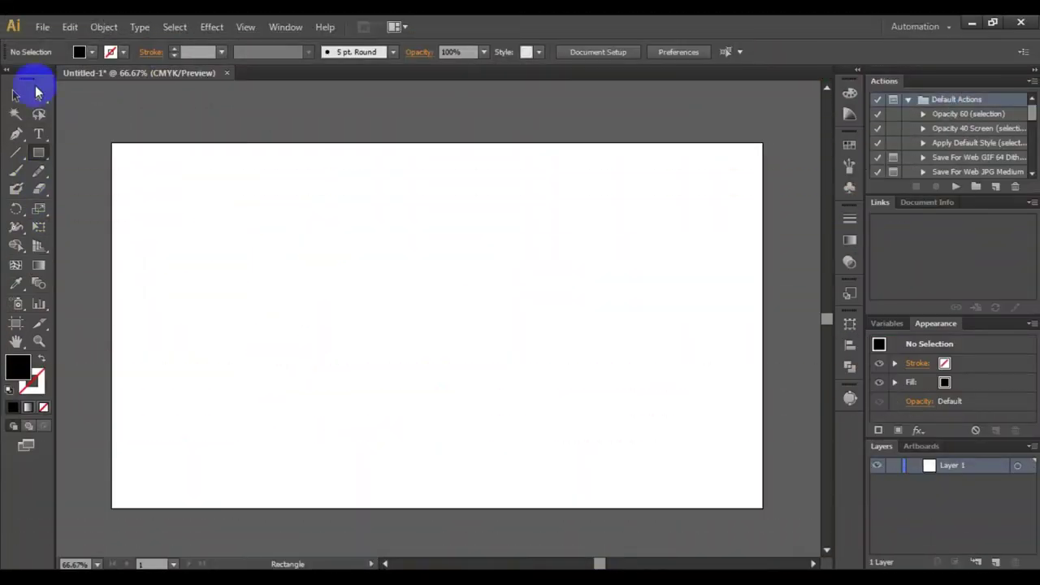
pyautogui.rightClick(423, 280)
pyautogui.click(463, 375)
pyautogui.click(38, 152)
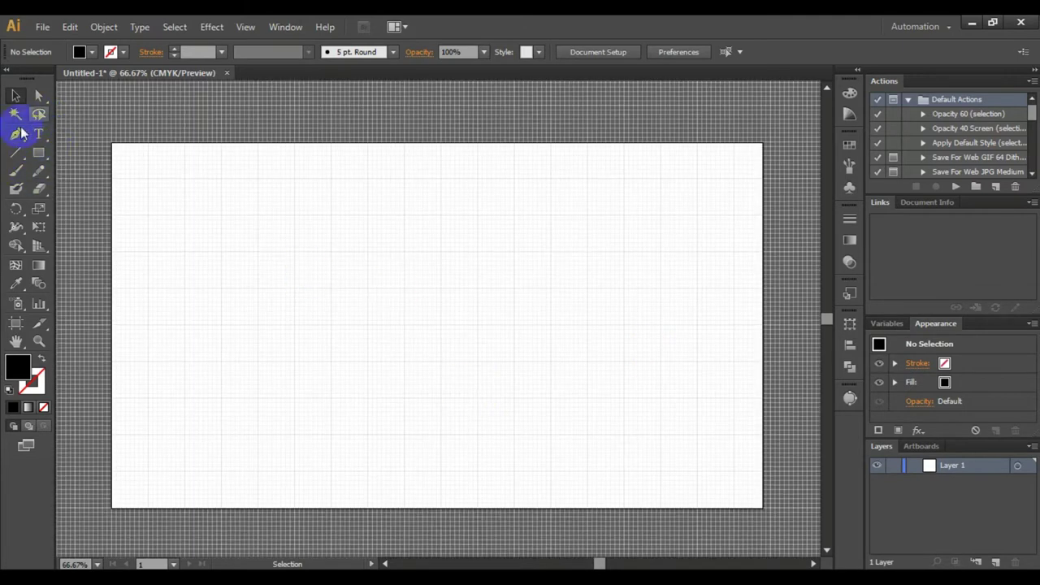
# Step: Draw a tall thin black bar left of the artboard centre
pyautogui.moveTo(295, 251); pyautogui.dragTo(308, 410)
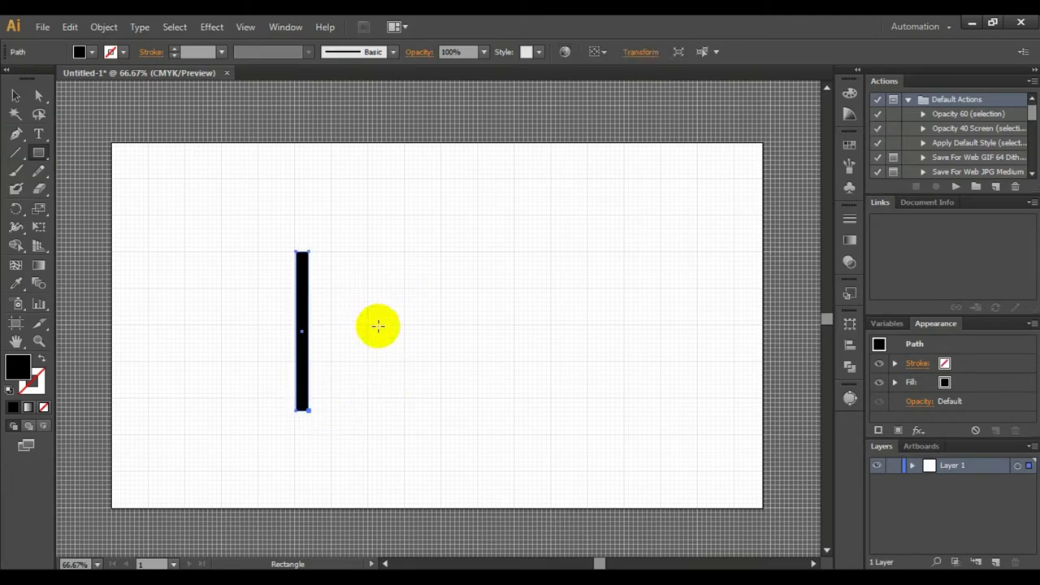
pyautogui.click(15, 95)
pyautogui.click(345, 257)
pyautogui.scroll(-2, 321, 280)
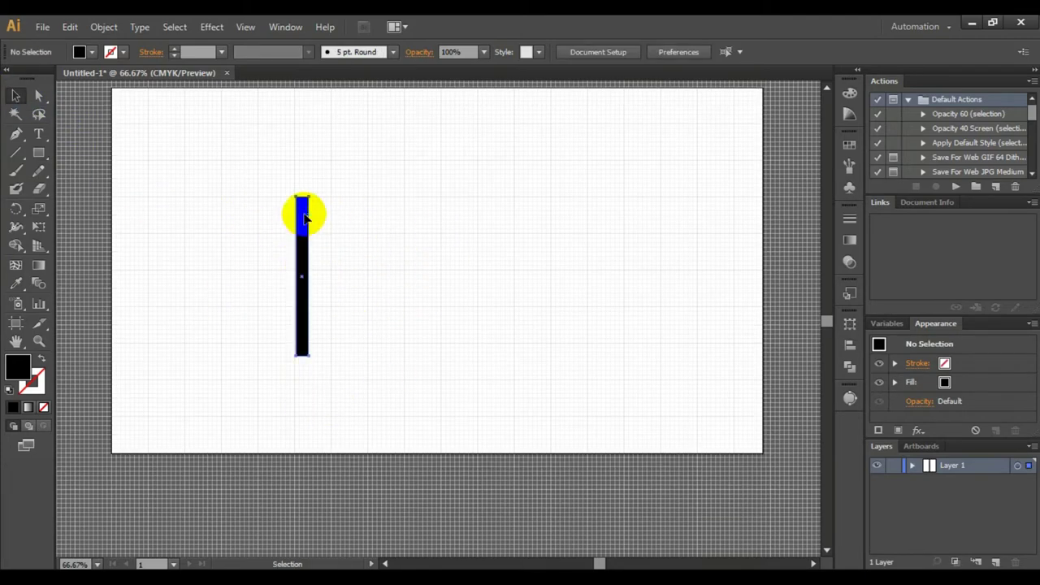
# Step: Duplicate the bar to its right and rotate the copy into a diagonal
pyautogui.moveTo(304, 221); pyautogui.dragTo(437, 223)
pyautogui.click(487, 284)
pyautogui.click(441, 297)
pyautogui.moveTo(444, 360)
pyautogui.mouseDown()
pyautogui.moveTo(504, 317)
pyautogui.moveTo(530, 282)
pyautogui.mouseUp()
pyautogui.click(176, 301)
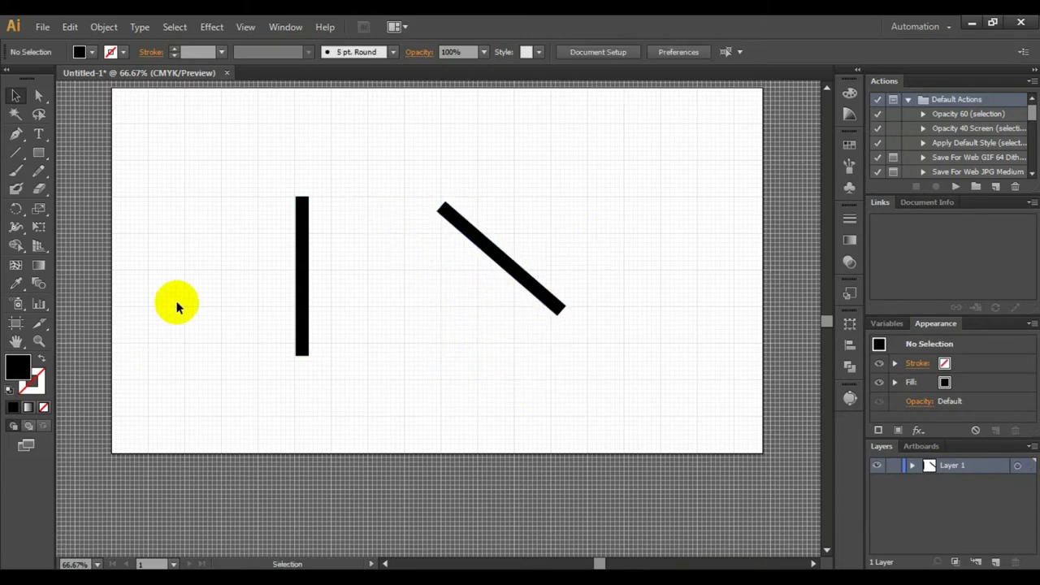
# Step: Duplicate the vertical bar, rotate the copy horizontal and place it against the diagonal
pyautogui.moveTo(300, 211); pyautogui.dragTo(415, 243)
pyautogui.click(439, 391)
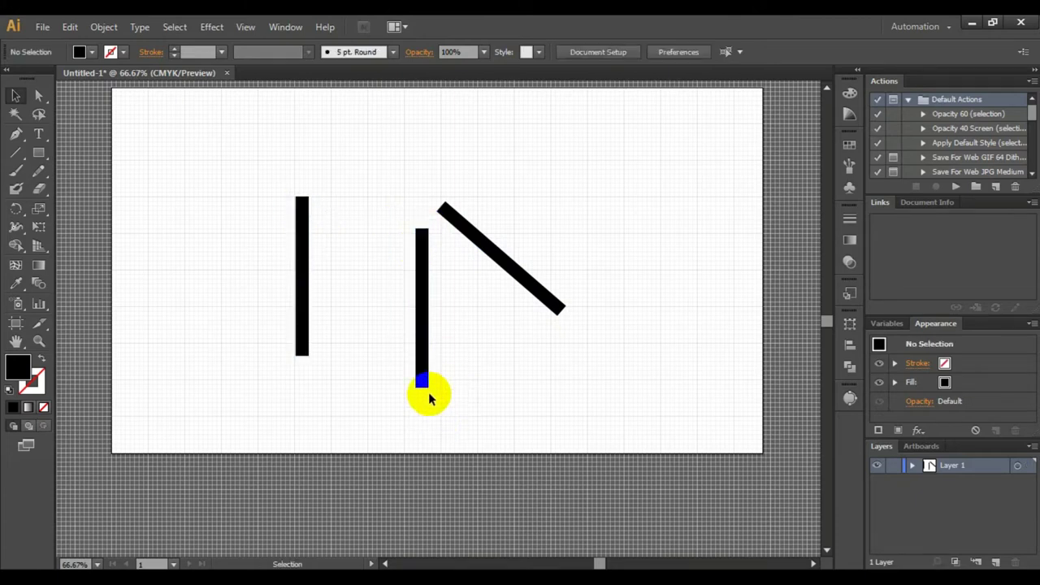
pyautogui.moveTo(428, 394)
pyautogui.mouseDown()
pyautogui.moveTo(266, 382)
pyautogui.moveTo(239, 327)
pyautogui.mouseUp()
pyautogui.moveTo(446, 309); pyautogui.dragTo(528, 300)
pyautogui.hotkey('ctrl', '+')
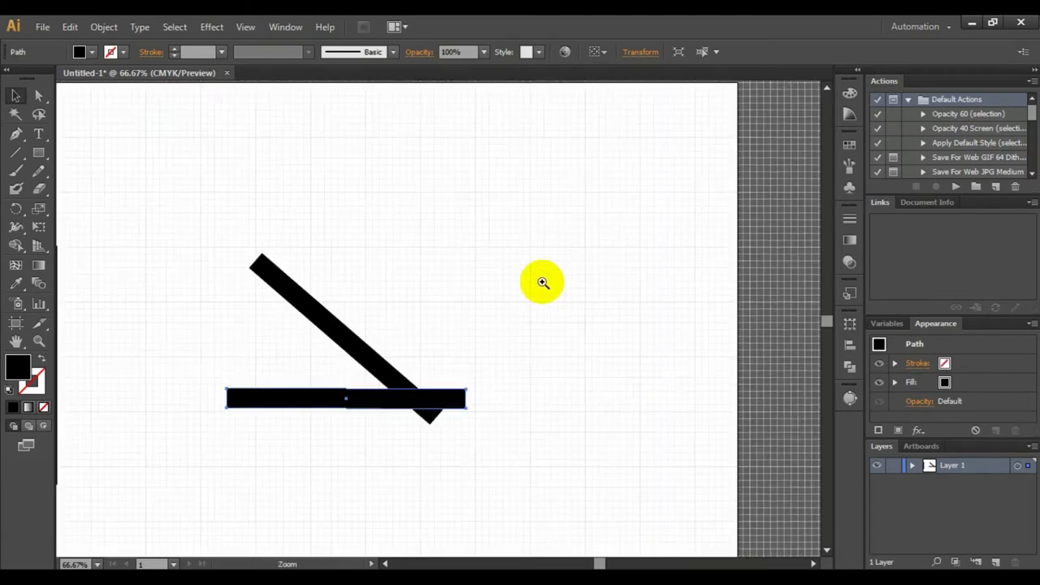
pyautogui.moveTo(464, 370); pyautogui.dragTo(472, 360)
pyautogui.click(596, 244)
pyautogui.scroll(-1, 596, 244)
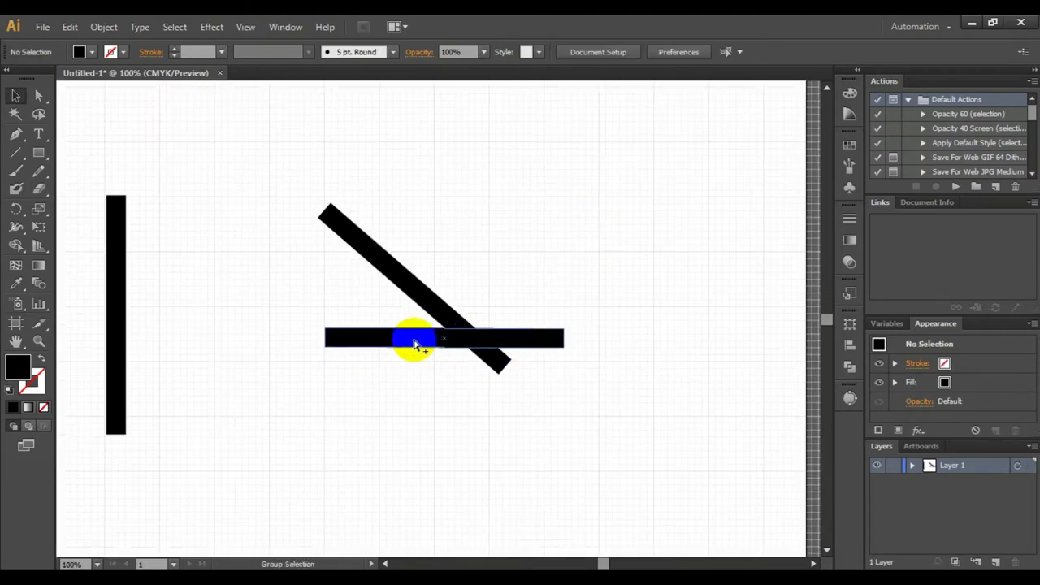
# Step: Add a parallel horizontal bar copy and move the vertical bar to join their left ends
pyautogui.moveTo(413, 339); pyautogui.dragTo(396, 294)
pyautogui.click(630, 242)
pyautogui.moveTo(122, 228)
pyautogui.mouseDown()
pyautogui.moveTo(343, 217)
pyautogui.moveTo(338, 143)
pyautogui.mouseUp()
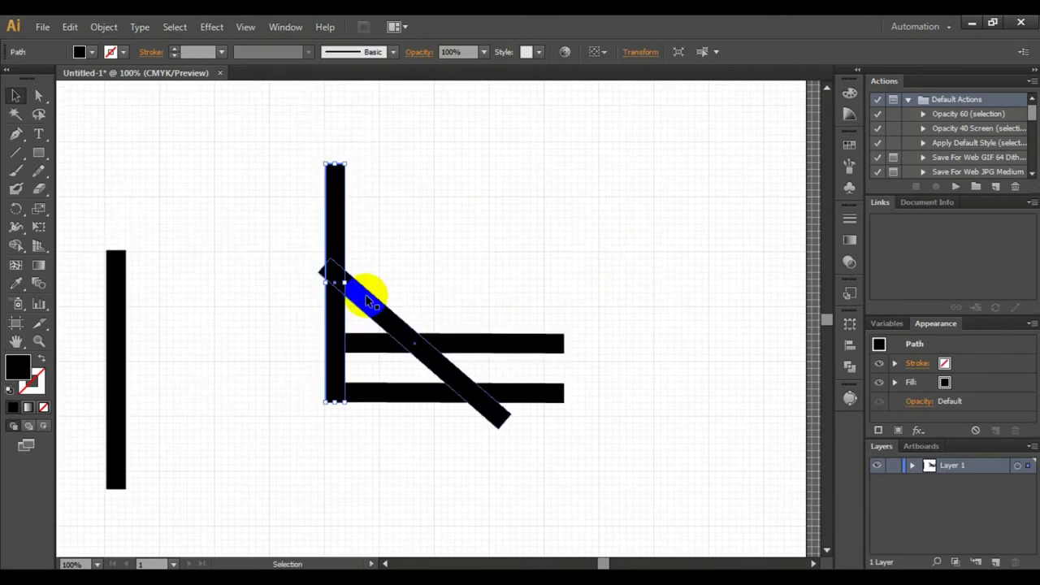
pyautogui.scroll(5, 358, 276)
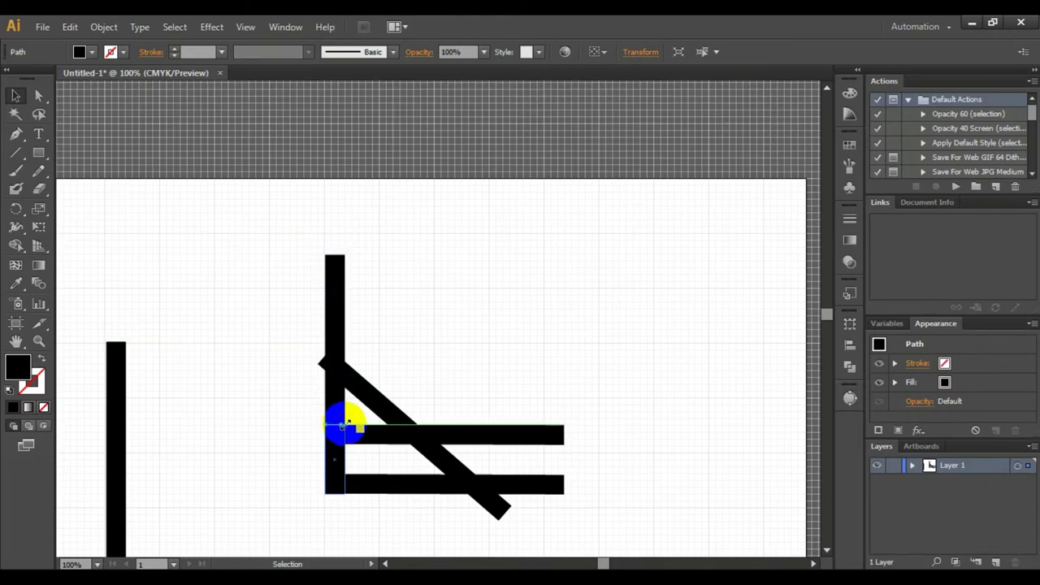
pyautogui.hotkey('ctrl', 'z')
pyautogui.hotkey('ctrl', '=')
# Step: Line up the top and bottom horizontal bars' ends flush with the vertical bar
pyautogui.click(451, 241)
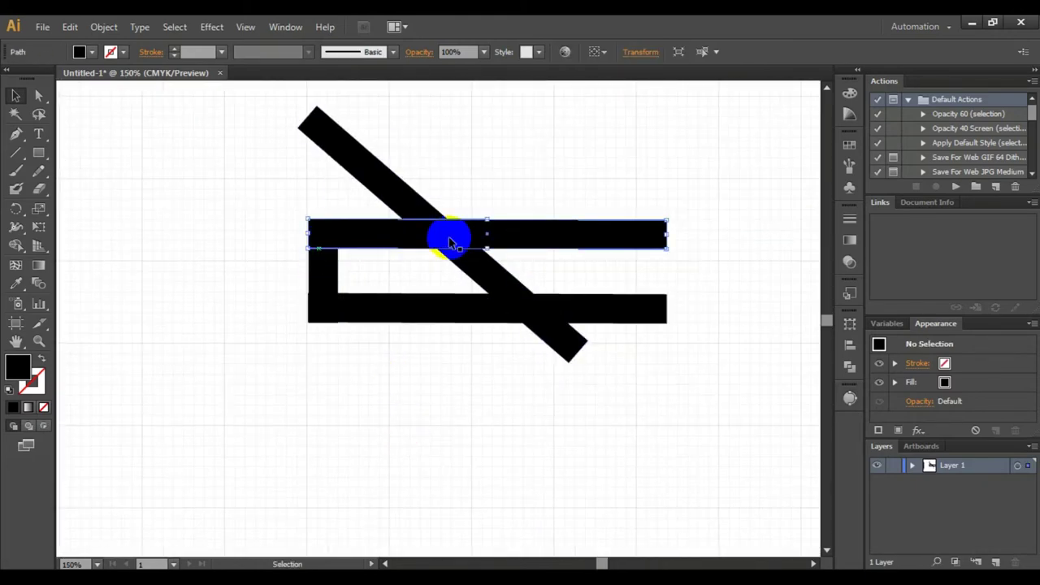
pyautogui.click(350, 233)
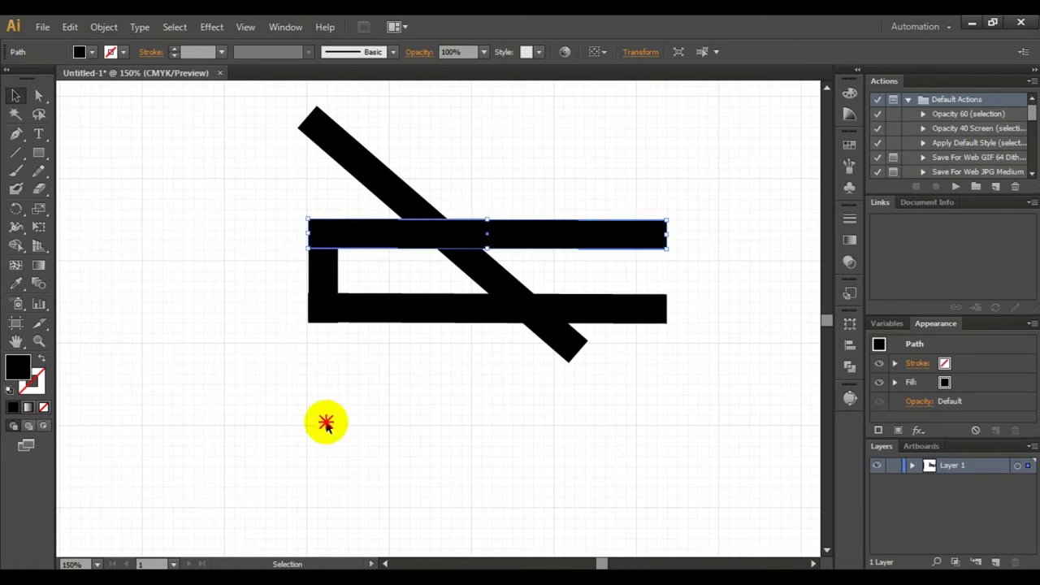
pyautogui.click(307, 307)
pyautogui.moveTo(476, 420); pyautogui.dragTo(404, 420)
pyautogui.click(236, 307)
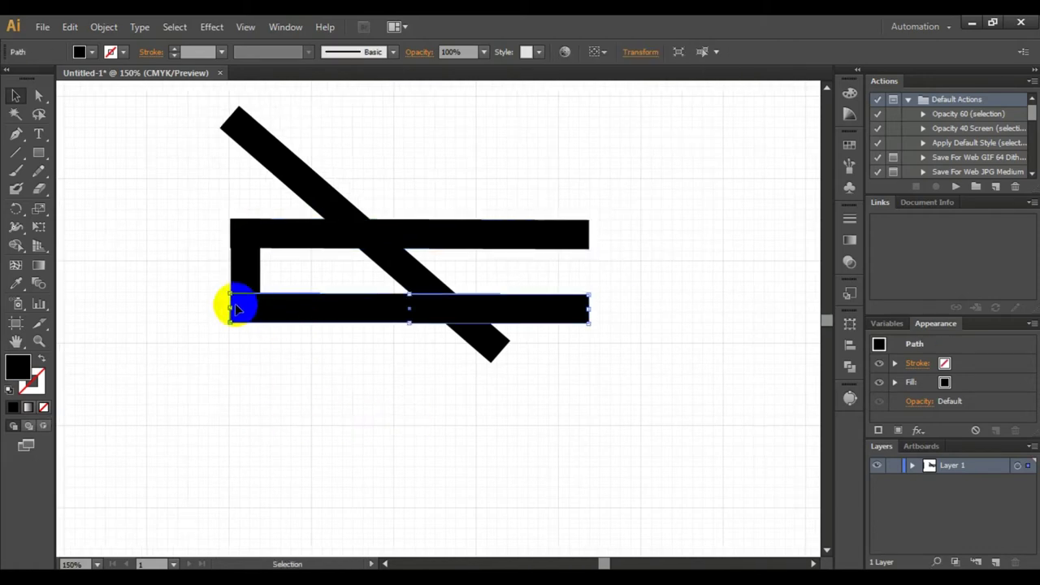
pyautogui.click(520, 436)
pyautogui.moveTo(520, 436); pyautogui.dragTo(501, 463)
pyautogui.click(311, 260)
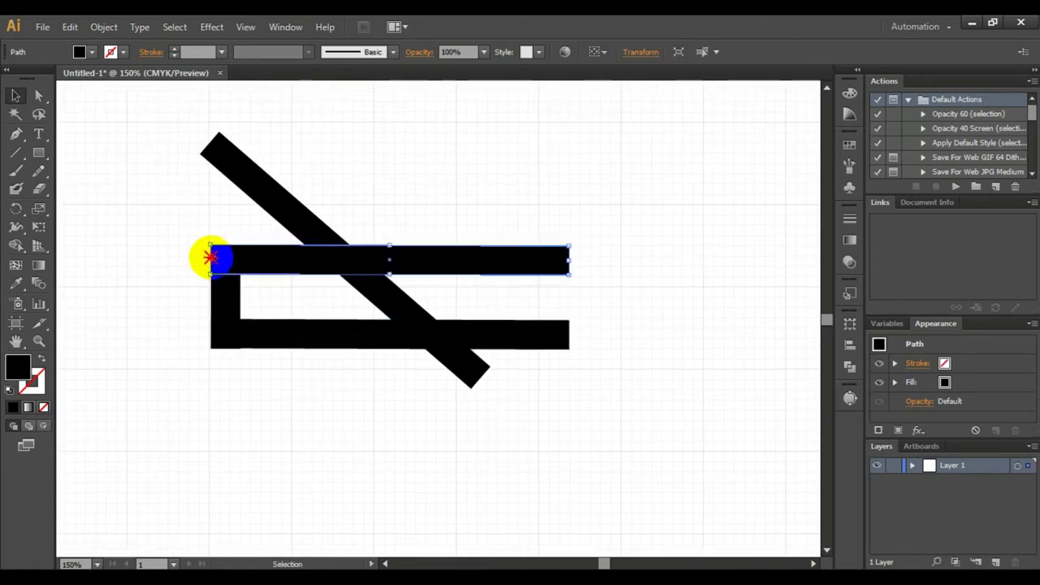
pyautogui.click(344, 283)
pyautogui.click(208, 260)
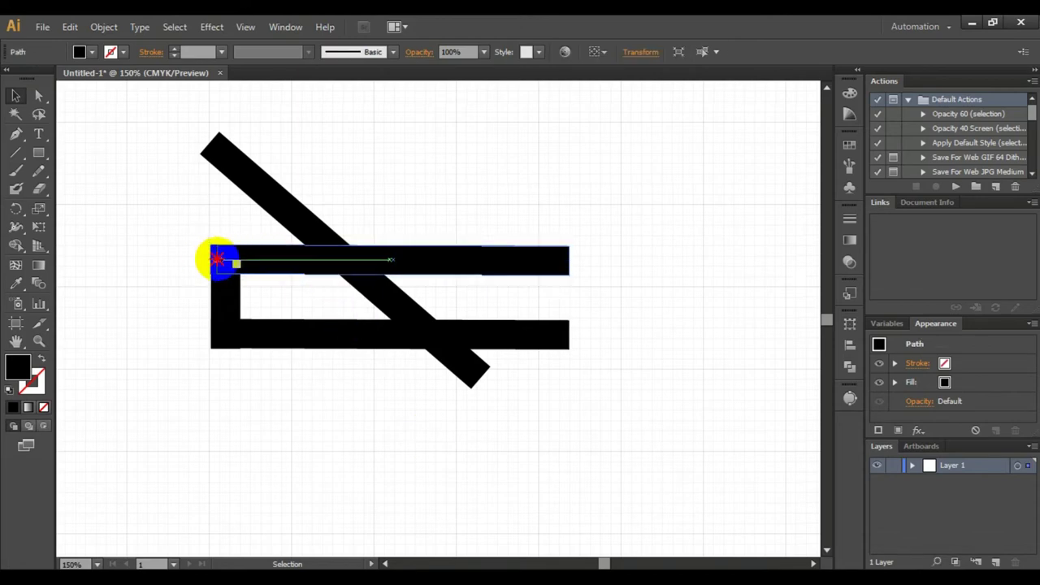
pyautogui.click(399, 433)
# Step: Move the diagonal bar up and right across the bracket
pyautogui.hotkey('ctrl', '=')
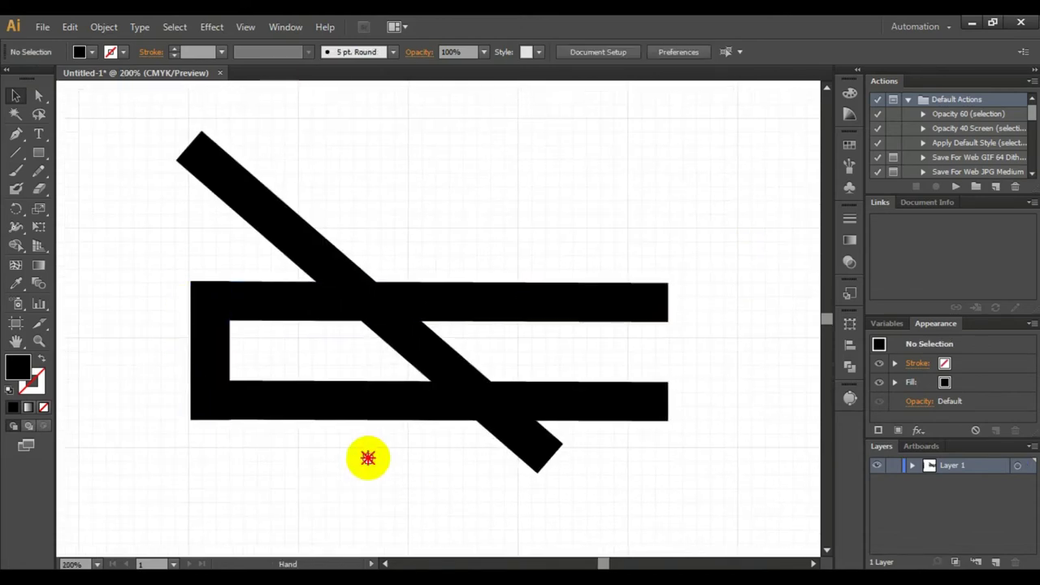
pyautogui.moveTo(368, 458); pyautogui.dragTo(289, 423)
pyautogui.keyDown('ctrl'); pyautogui.keyDown('alt'); pyautogui.click(431, 304); pyautogui.keyUp('alt'); pyautogui.keyUp('ctrl')
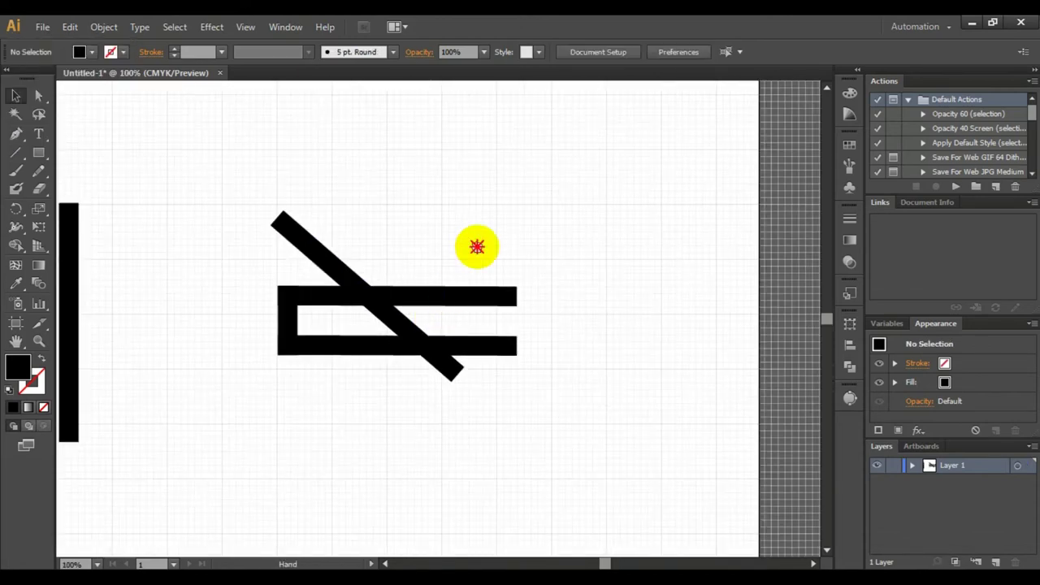
pyautogui.moveTo(477, 247); pyautogui.dragTo(511, 236)
pyautogui.click(450, 323)
pyautogui.moveTo(455, 318); pyautogui.dragTo(463, 309)
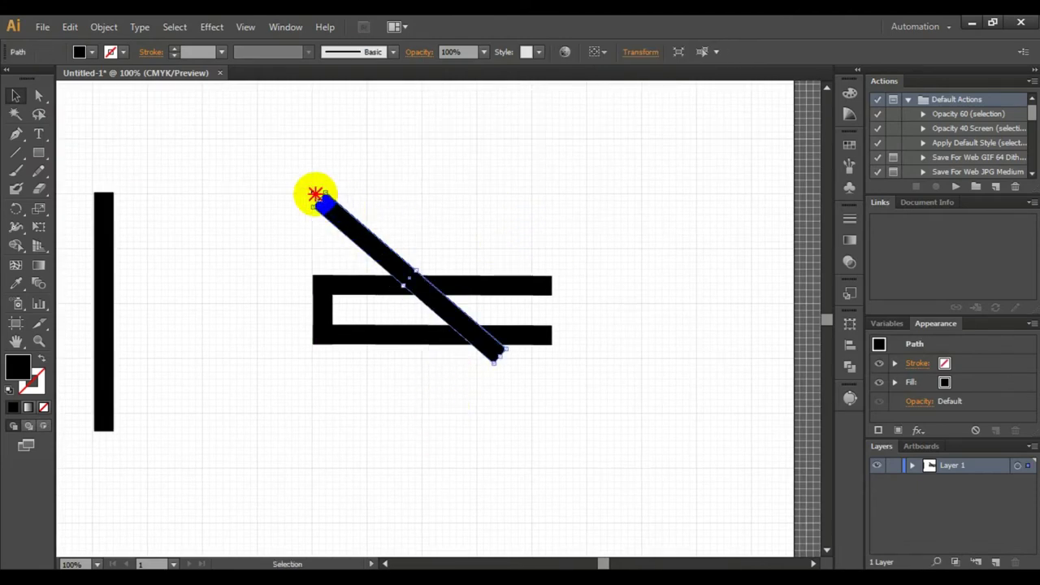
# Step: Lengthen the diagonal bar's upper end and add an offset copy to double its thickness
pyautogui.moveTo(315, 201); pyautogui.dragTo(285, 169)
pyautogui.click(512, 417)
pyautogui.scroll(-1, 513, 418)
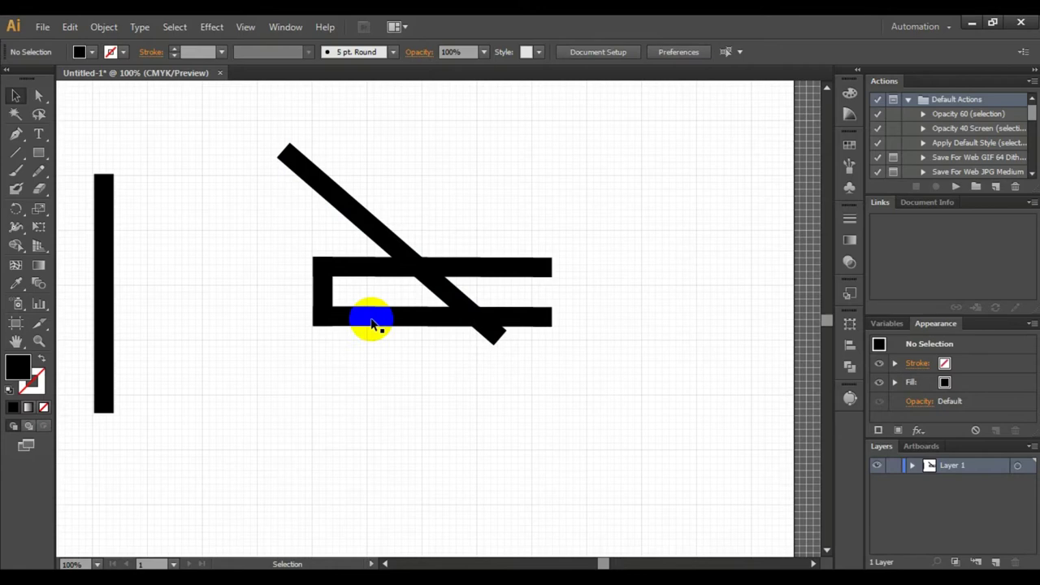
pyautogui.keyDown('alt'); pyautogui.click(382, 229); pyautogui.keyUp('alt')
pyautogui.moveTo(382, 230); pyautogui.dragTo(388, 237)
pyautogui.scroll(3, 441, 413)
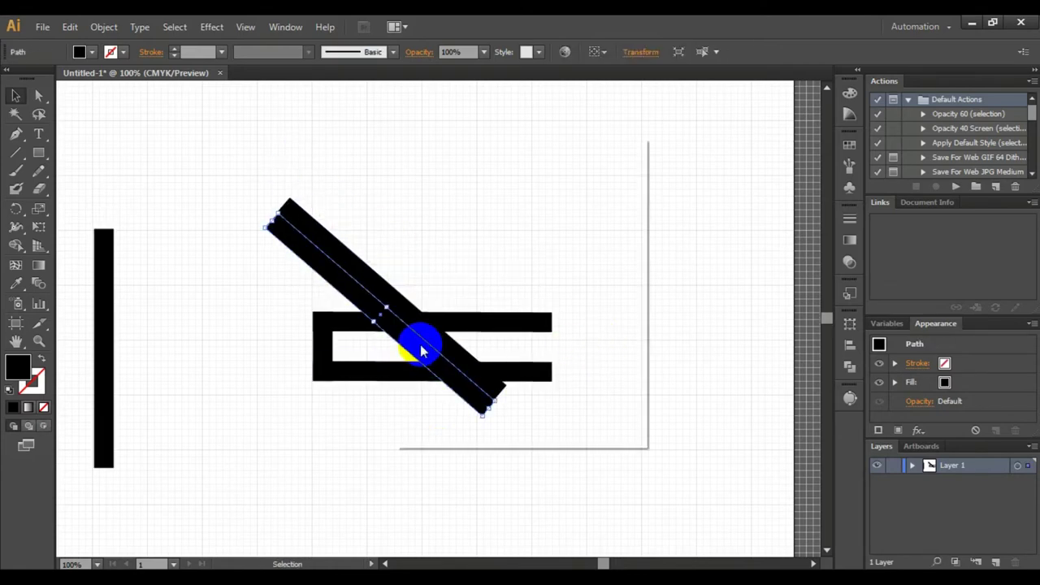
# Step: Cancel the Move dialog and select the diagonal bar and bracket together
pyautogui.press('Return')
pyautogui.click(604, 412)
pyautogui.click(596, 248)
pyautogui.scroll(-3, 597, 248)
pyautogui.click(401, 274)
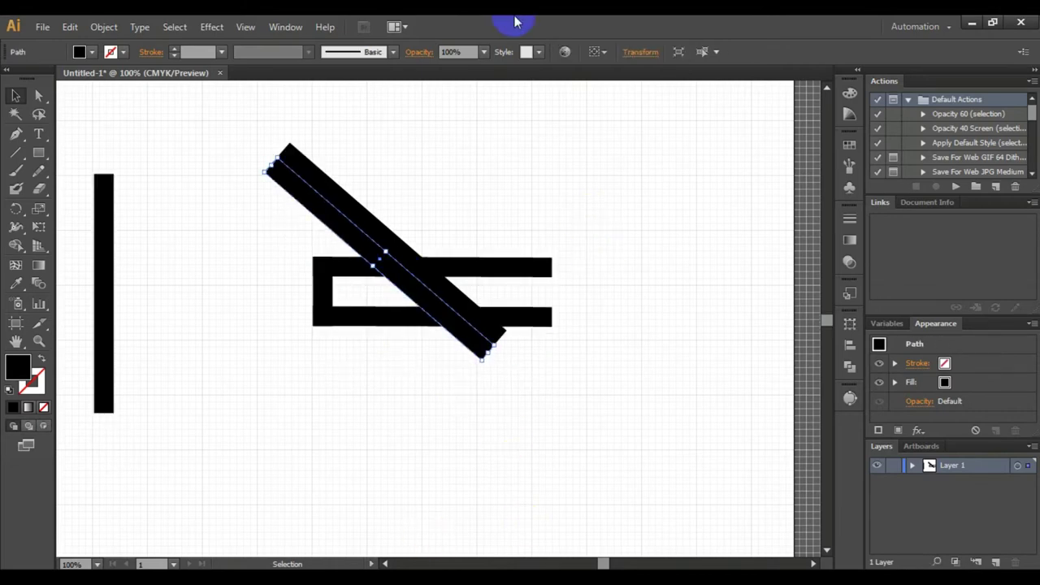
pyautogui.click(642, 355)
pyautogui.scroll(-2, 643, 355)
pyautogui.click(348, 204)
pyautogui.click(452, 352)
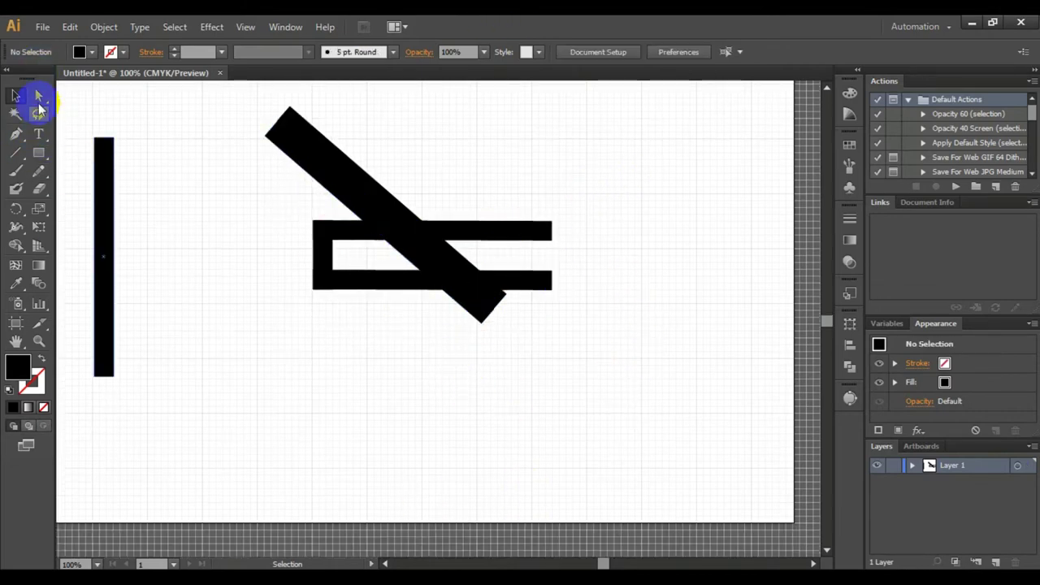
pyautogui.moveTo(234, 100)
pyautogui.mouseDown()
pyautogui.moveTo(341, 243)
pyautogui.moveTo(403, 242)
pyautogui.mouseUp()
# Step: Merge the diagonal bar with the rectangle pieces using the Shape Builder tool
pyautogui.click(16, 228)
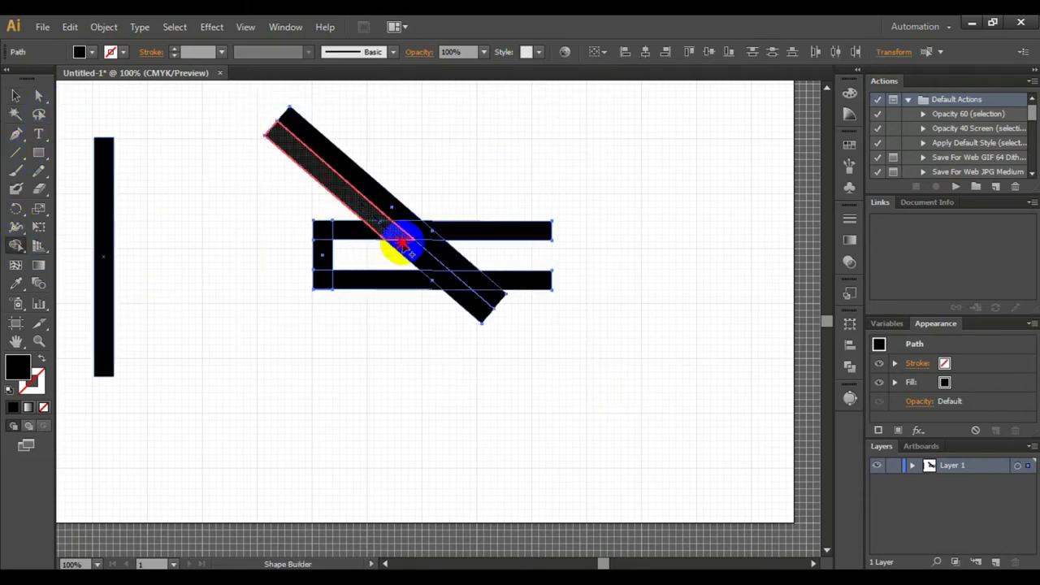
pyautogui.moveTo(485, 313); pyautogui.dragTo(477, 308)
pyautogui.click(547, 285)
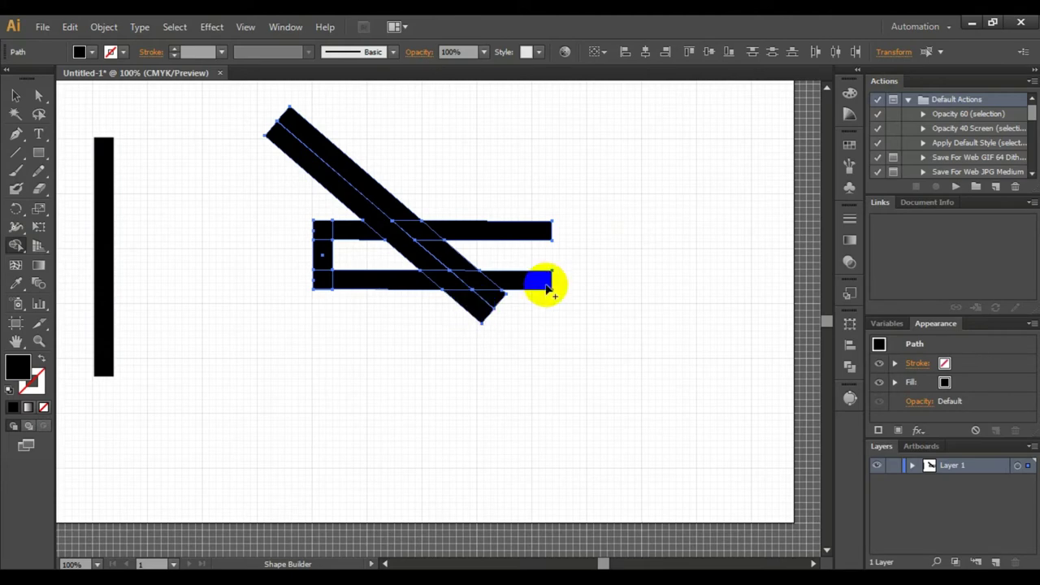
pyautogui.click(487, 295)
pyautogui.click(488, 232)
pyautogui.click(14, 98)
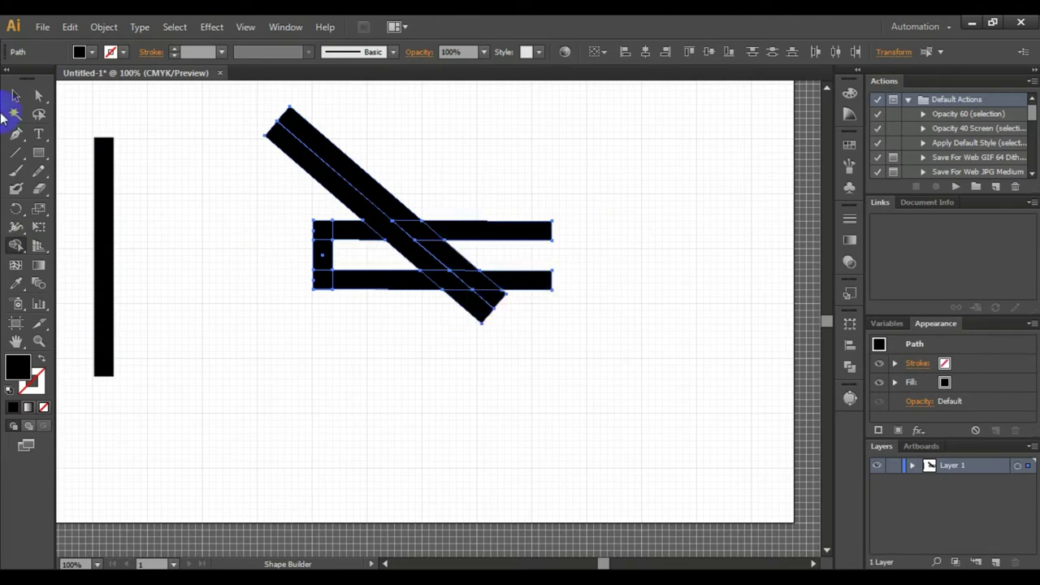
pyautogui.click(311, 364)
pyautogui.click(293, 149)
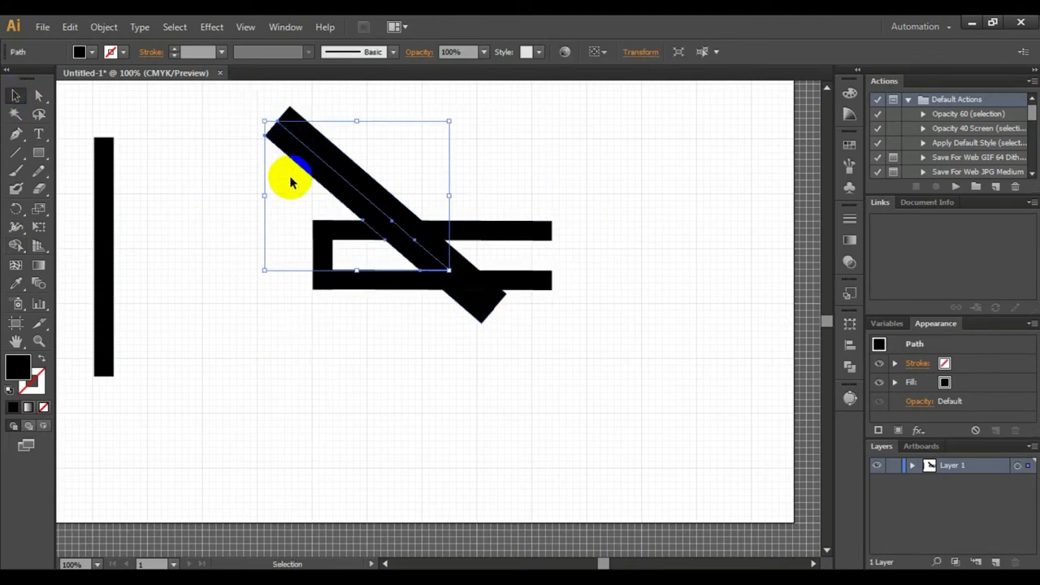
pyautogui.click(474, 353)
# Step: Delete the lower and top bar ends that overhang past the diagonal
pyautogui.moveTo(471, 301); pyautogui.dragTo(529, 286)
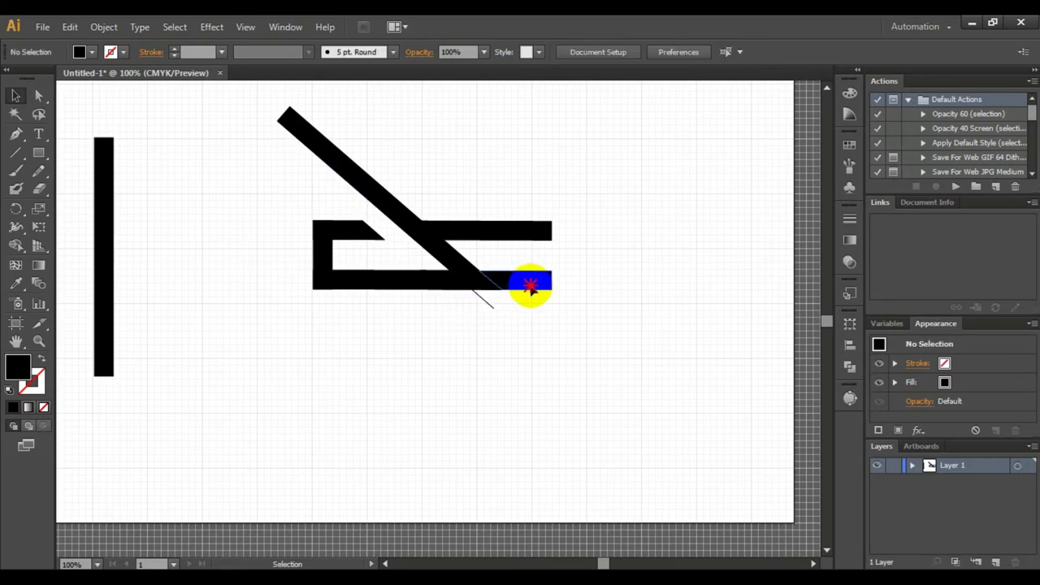
pyautogui.keyDown('alt'); pyautogui.click(530, 286); pyautogui.keyUp('alt')
pyautogui.keyDown('alt'); pyautogui.click(495, 228); pyautogui.keyUp('alt')
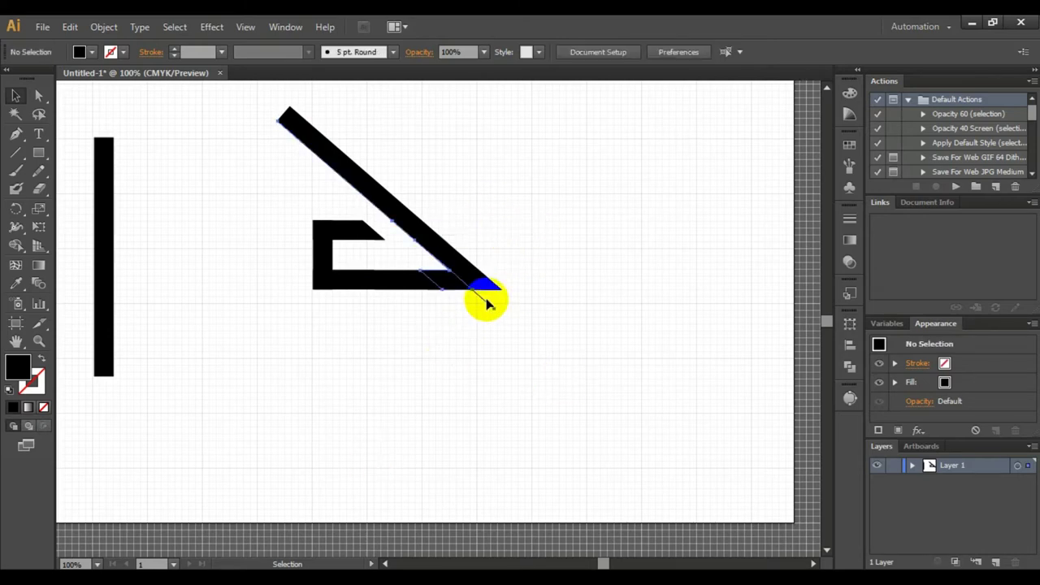
# Step: Merge the lower bar region into a single triangular hook shape
pyautogui.moveTo(244, 130); pyautogui.dragTo(534, 457)
pyautogui.click(16, 245)
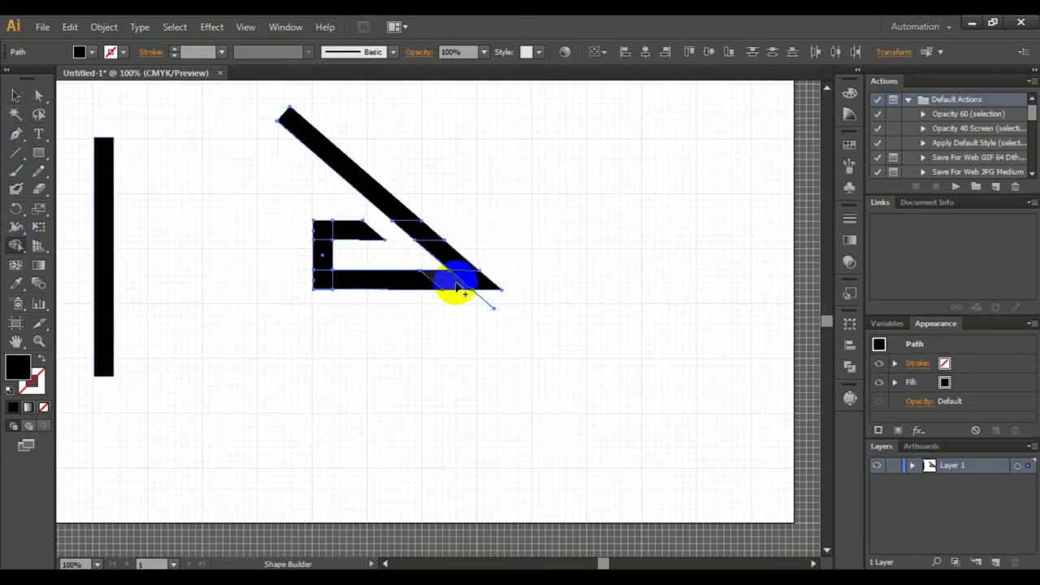
pyautogui.moveTo(459, 286)
pyautogui.mouseDown()
pyautogui.moveTo(469, 282)
pyautogui.moveTo(314, 232)
pyautogui.mouseUp()
pyautogui.press('v')
pyautogui.click(320, 388)
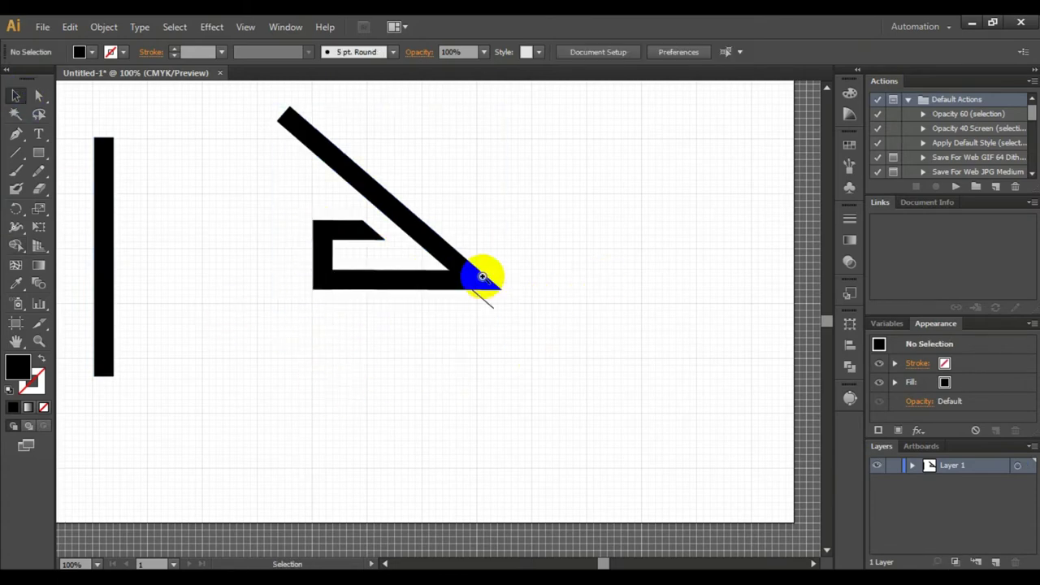
pyautogui.keyDown('ctrl'); pyautogui.click(477, 271); pyautogui.keyUp('ctrl')
pyautogui.click(479, 469)
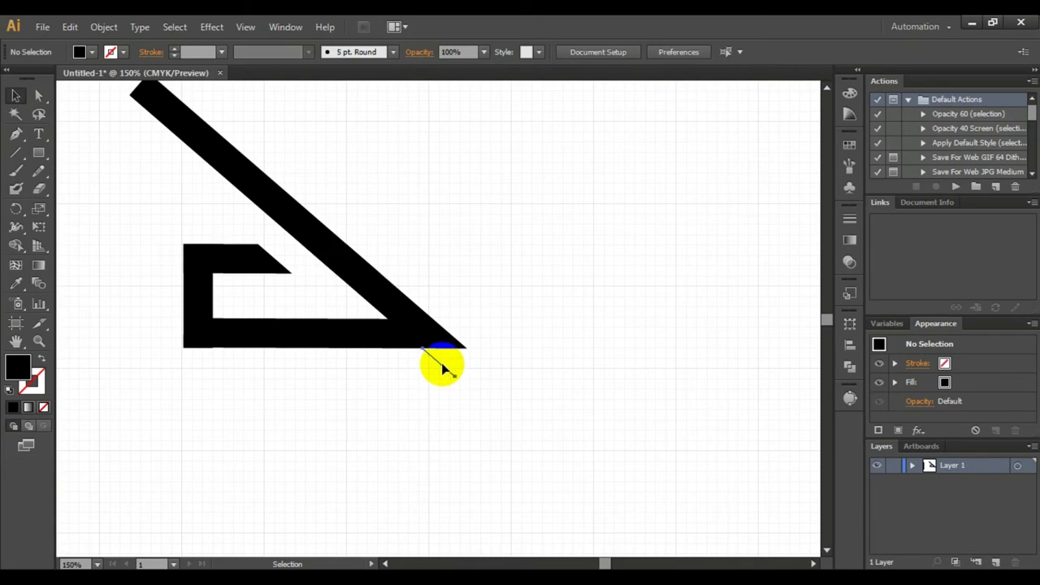
pyautogui.scroll(1, 420, 398)
# Step: Copy the tall vertical bar onto the triangle's top-left corner, extending above and below it
pyautogui.keyDown('ctrl'); pyautogui.keyDown('alt'); pyautogui.click(422, 414); pyautogui.keyUp('alt'); pyautogui.keyUp('ctrl')
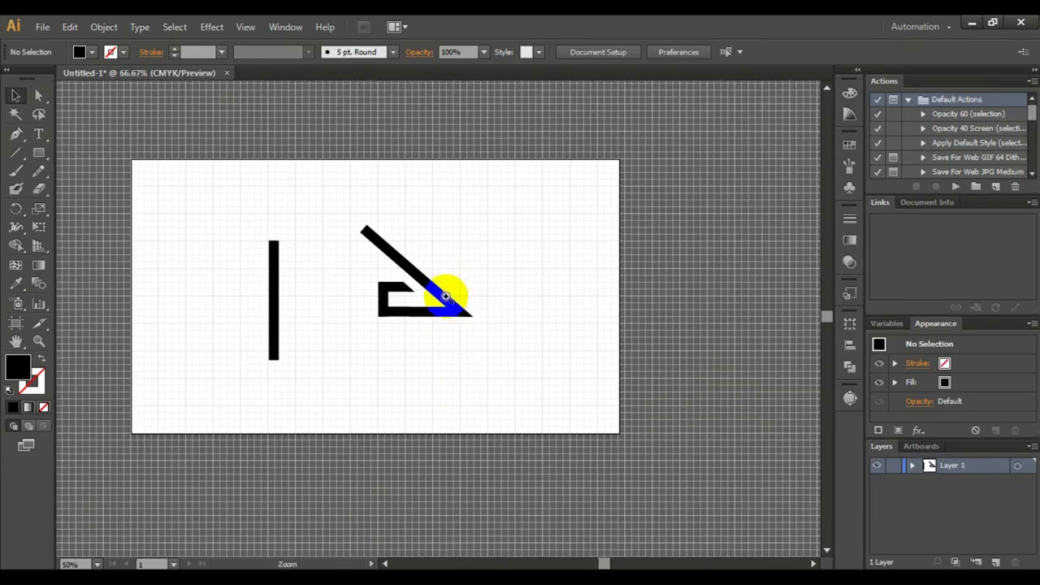
pyautogui.hotkey('ctrl', '+')
pyautogui.moveTo(211, 285); pyautogui.dragTo(338, 234)
pyautogui.hotkey('ctrl', '+')
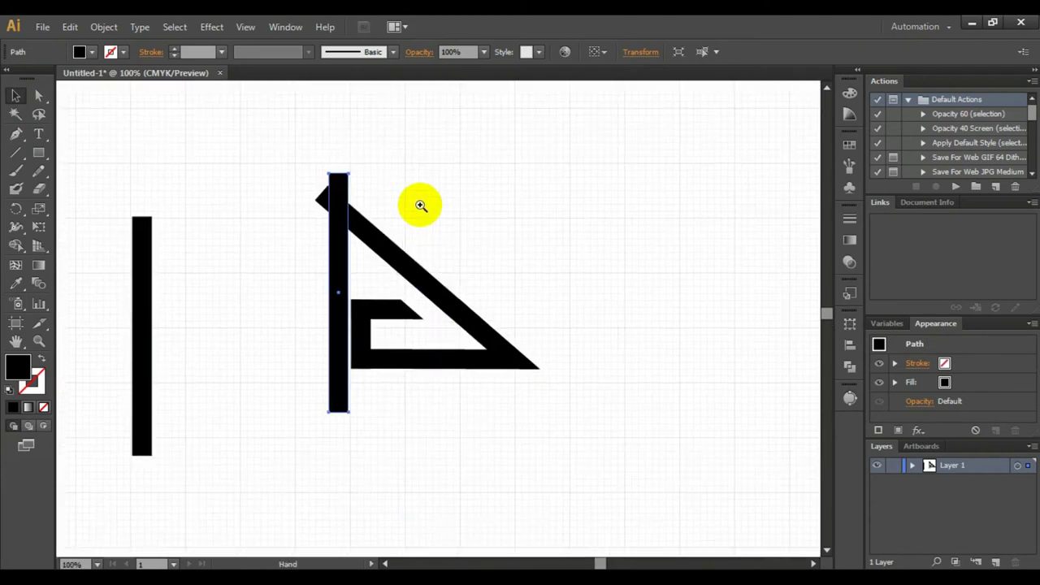
pyautogui.hotkey('ctrl', '+')
pyautogui.click(318, 330)
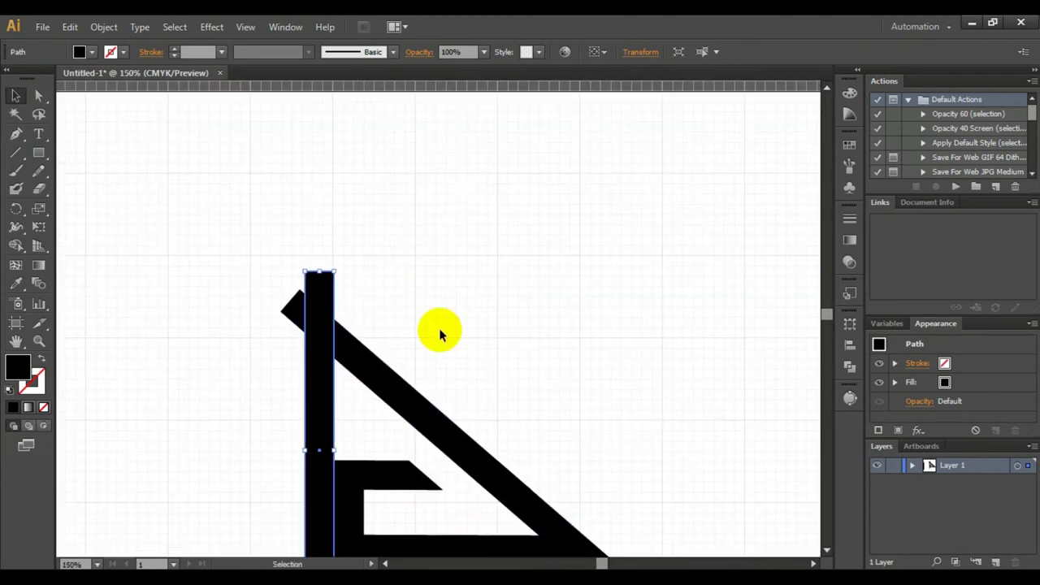
pyautogui.click(513, 325)
pyautogui.scroll(-1, 487, 333)
pyautogui.click(311, 358)
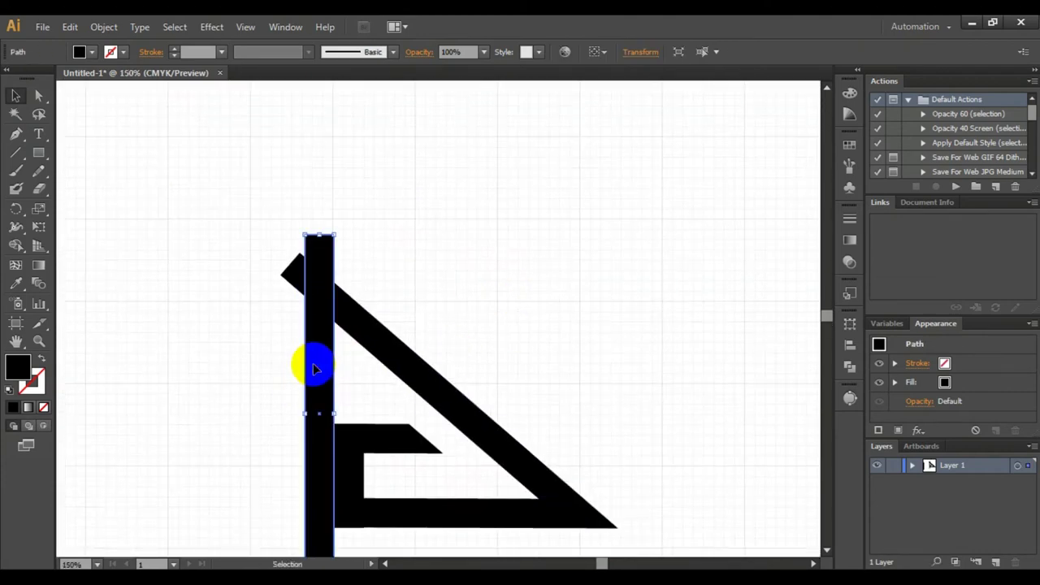
pyautogui.click(625, 276)
pyautogui.scroll(-4, 585, 293)
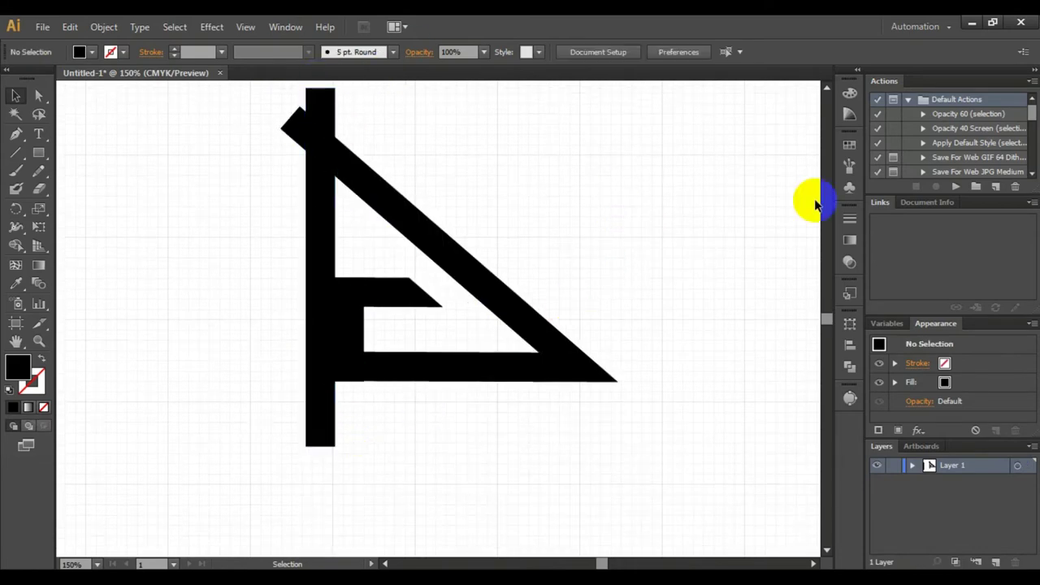
# Step: Merge the copied bar with the triangle's protruding top-left tip via Shape Builder, then delete that bar
pyautogui.moveTo(181, 107); pyautogui.dragTo(658, 551)
pyautogui.click(16, 246)
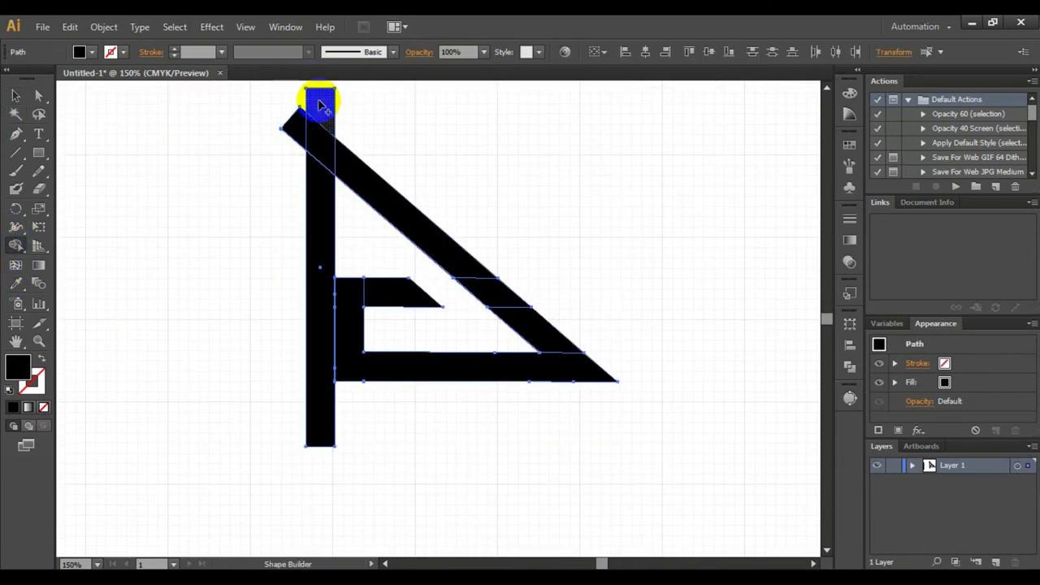
pyautogui.moveTo(318, 100); pyautogui.dragTo(297, 127)
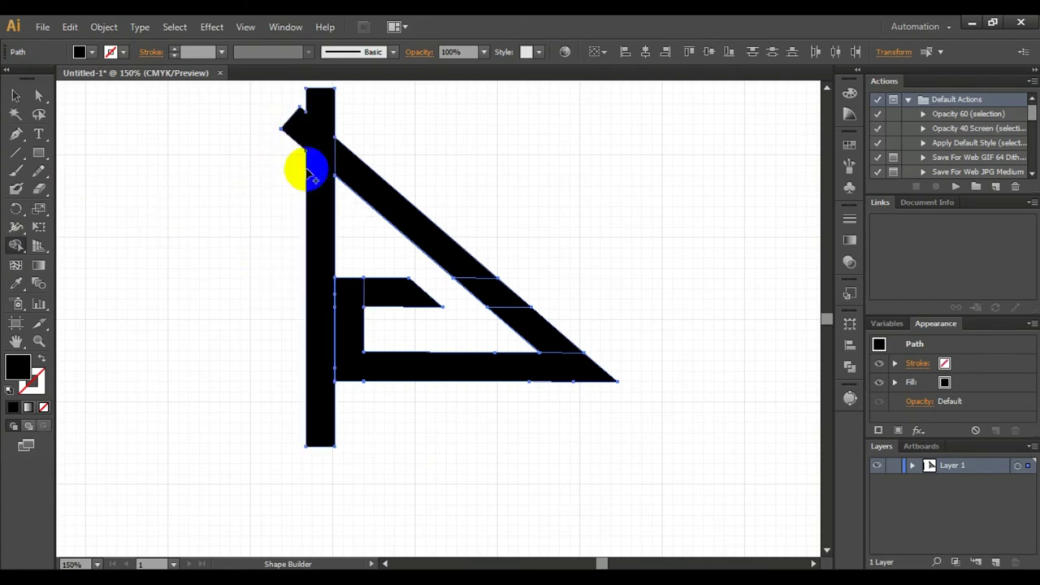
pyautogui.click(17, 95)
pyautogui.click(195, 187)
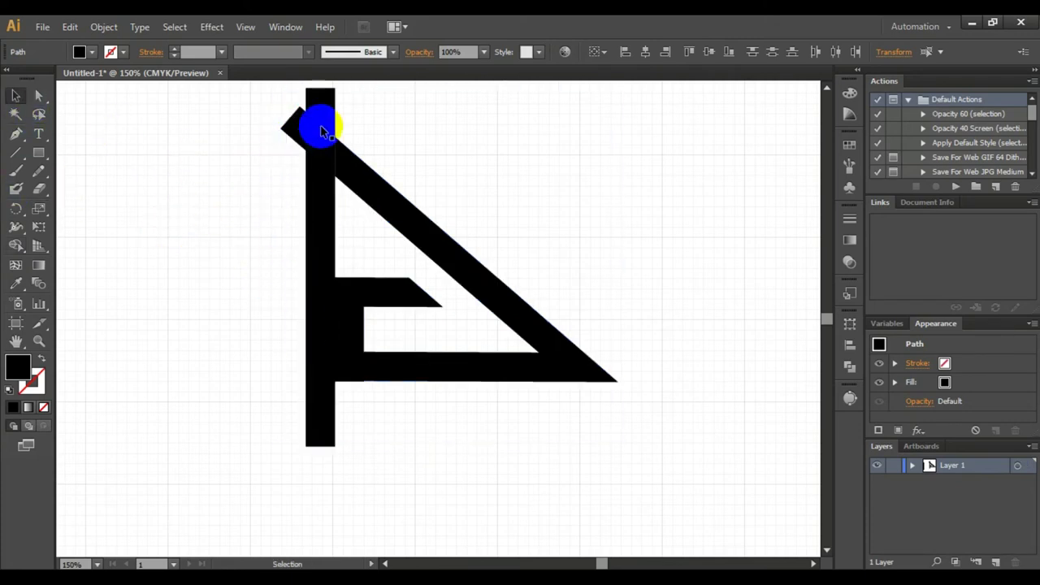
pyautogui.click(314, 128)
pyautogui.press('Delete')
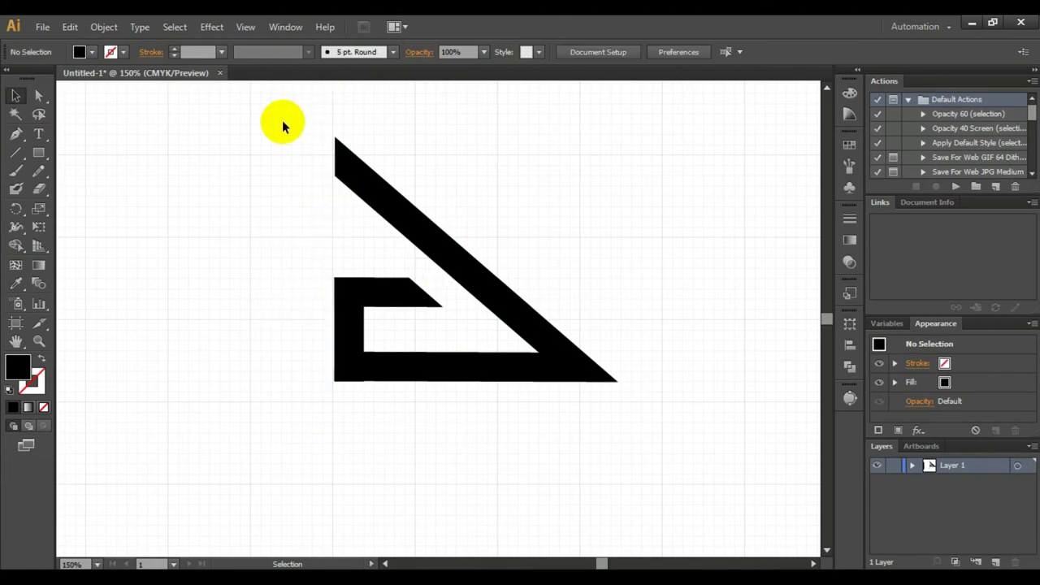
pyautogui.moveTo(283, 126); pyautogui.dragTo(623, 436)
# Step: Rotate a copy of the triangular hook 180° and align it to interlock with the original
pyautogui.hotkey('ctrl', 'shift', 'b')
pyautogui.hotkey('ctrl', '-')
pyautogui.hotkey('ctrl', '-')
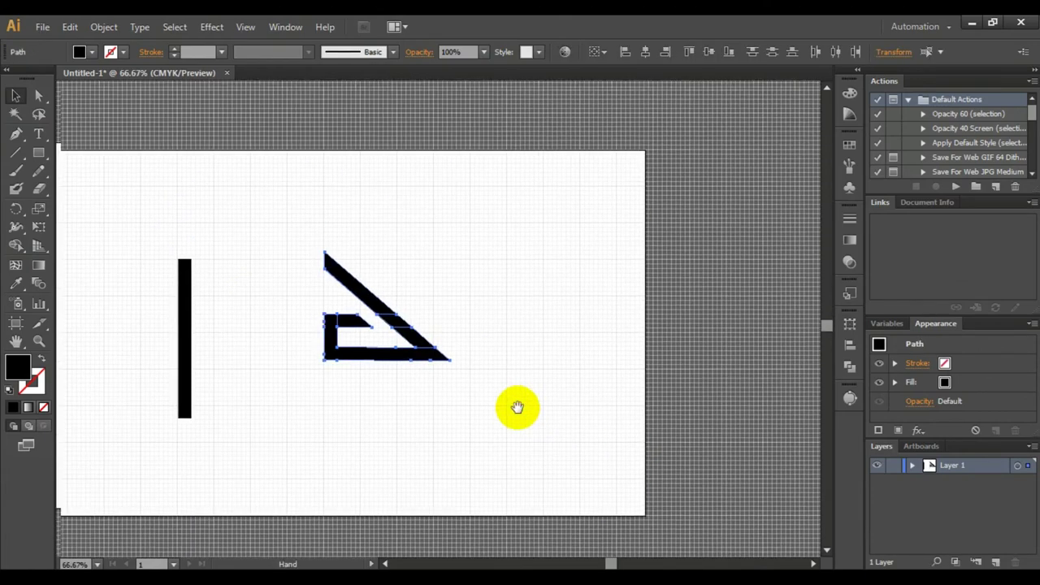
pyautogui.hotkey('ctrl', 'shift', 'b')
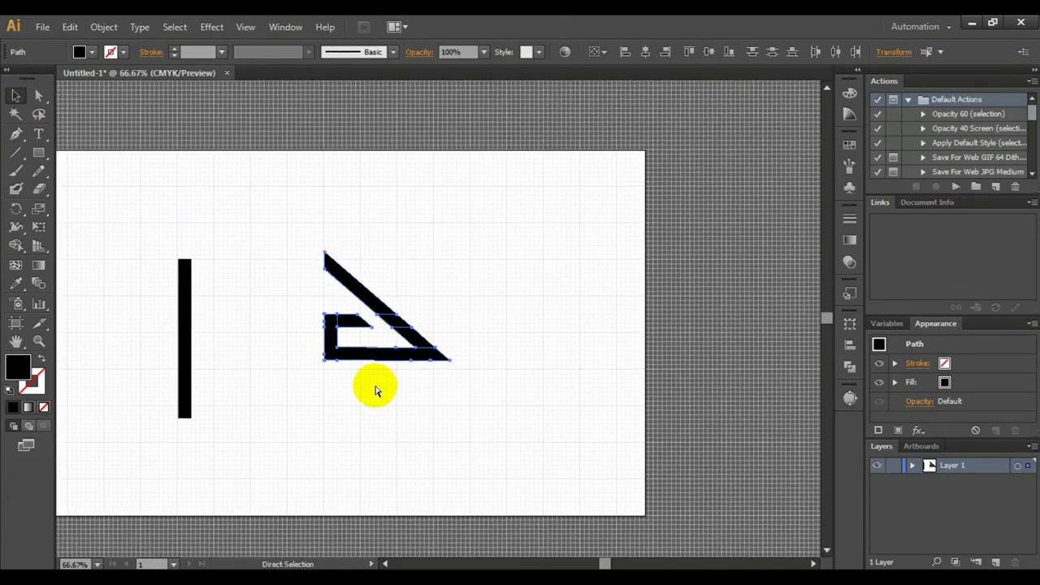
pyautogui.press('v')
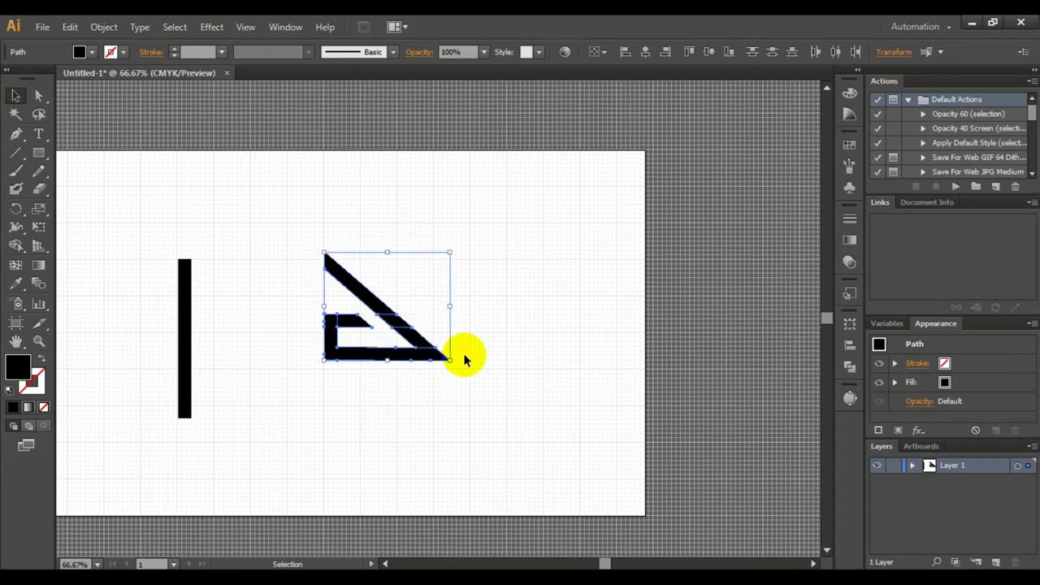
pyautogui.moveTo(453, 369); pyautogui.dragTo(443, 299)
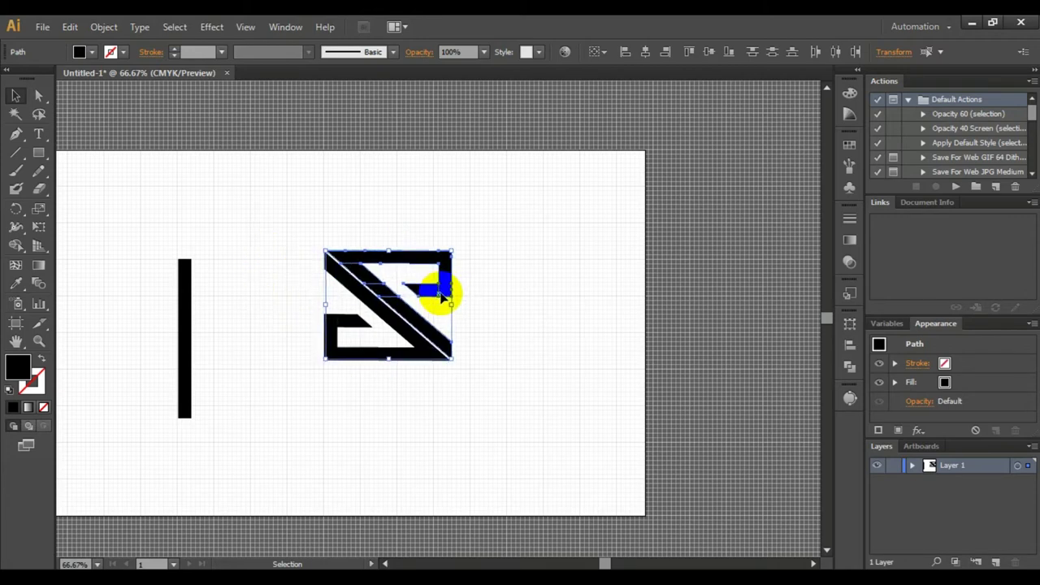
pyautogui.moveTo(443, 299); pyautogui.dragTo(440, 301)
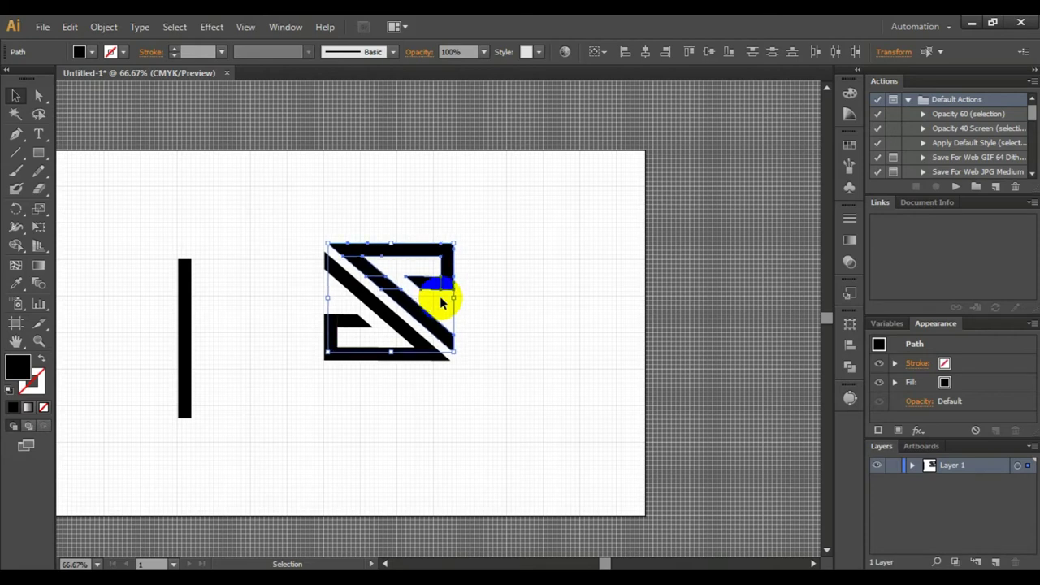
pyautogui.click(311, 222)
pyautogui.scroll(-3, 515, 434)
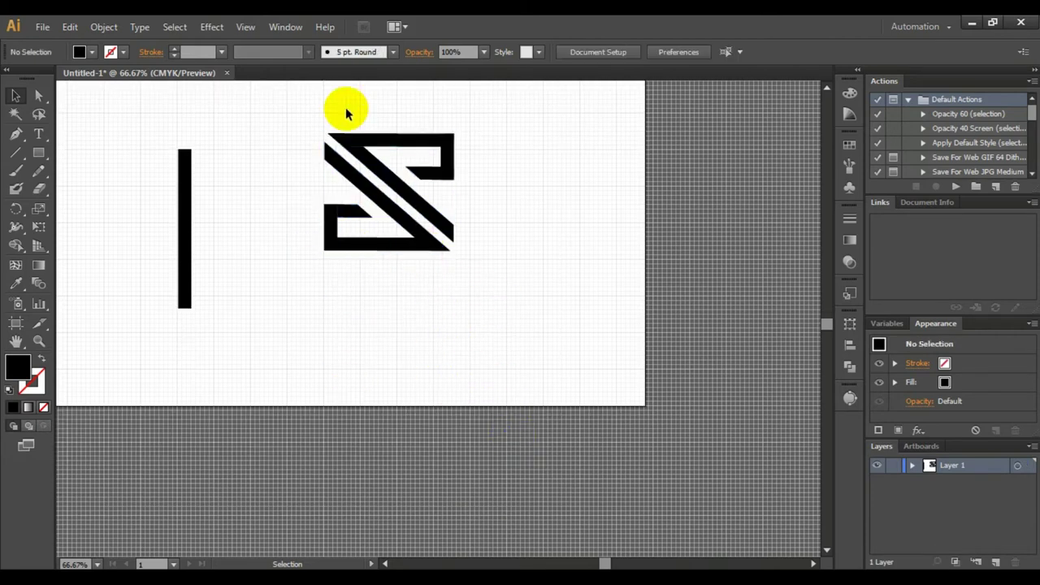
pyautogui.moveTo(345, 114); pyautogui.dragTo(453, 259)
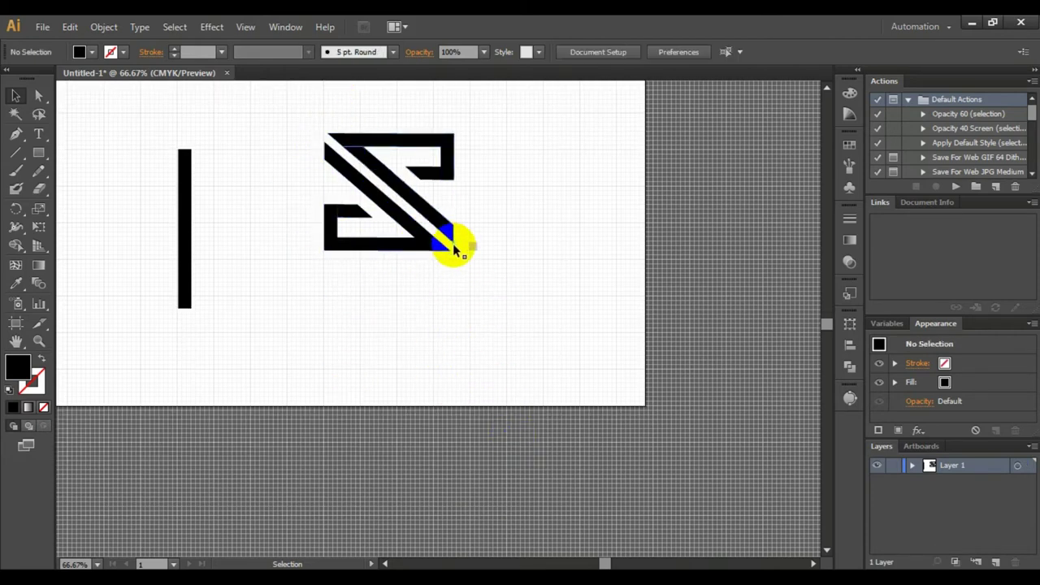
# Step: Copy the mark's upper hook, paste it in front with Ctrl+F, and nudge it up-left
pyautogui.moveTo(435, 216); pyautogui.dragTo(449, 159)
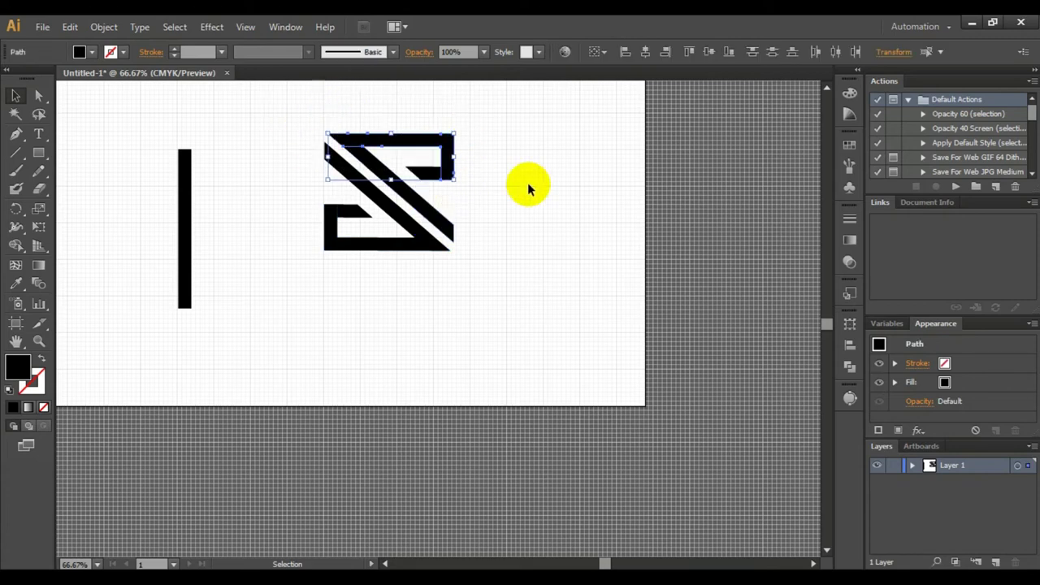
pyautogui.hotkey('ctrl', 'c')
pyautogui.hotkey('ctrl', 'f')
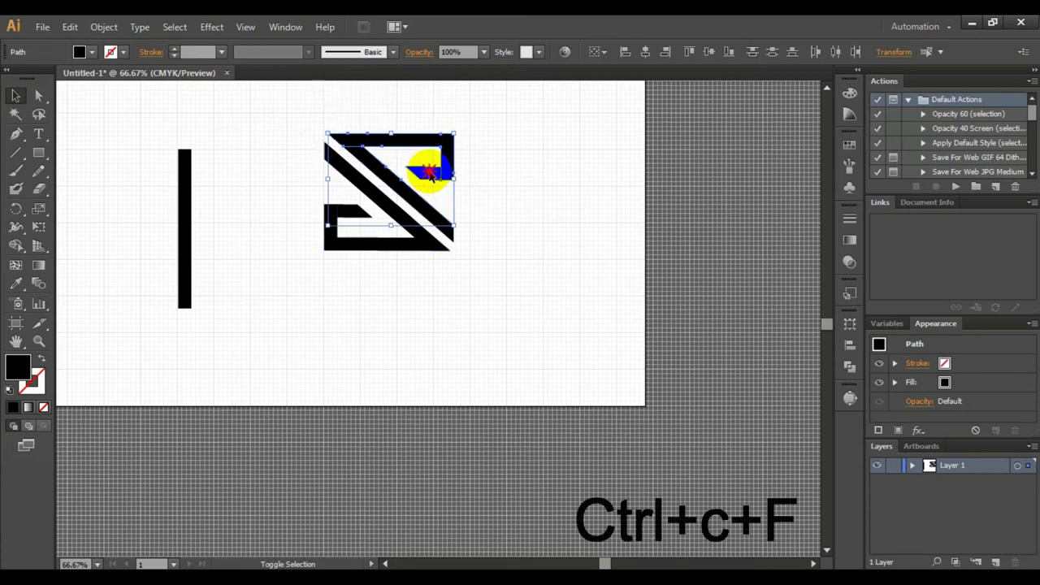
pyautogui.moveTo(451, 231); pyautogui.dragTo(408, 170)
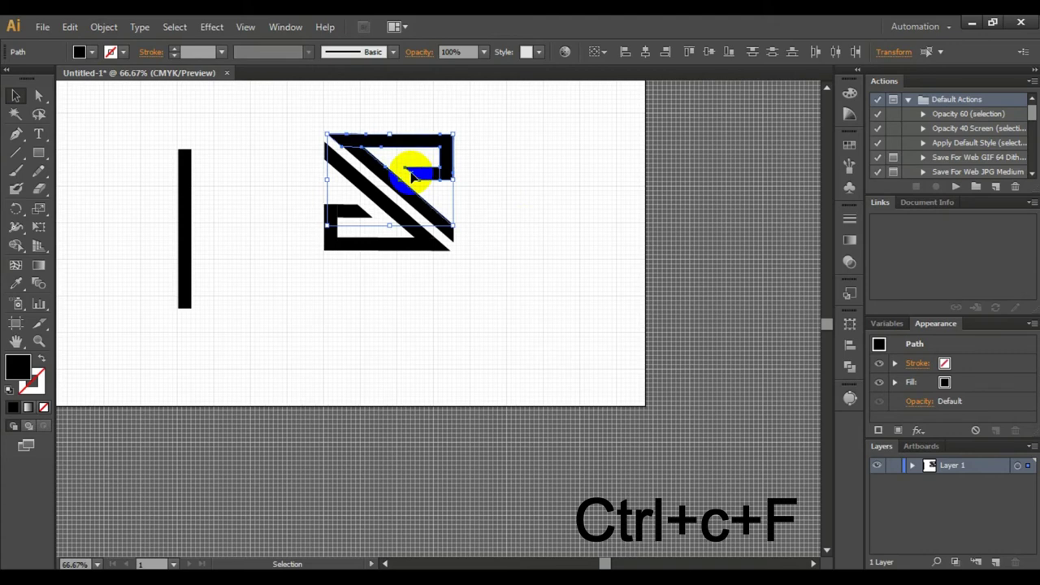
pyautogui.click(576, 186)
pyautogui.scroll(2, 539, 333)
pyautogui.moveTo(336, 220); pyautogui.dragTo(374, 260)
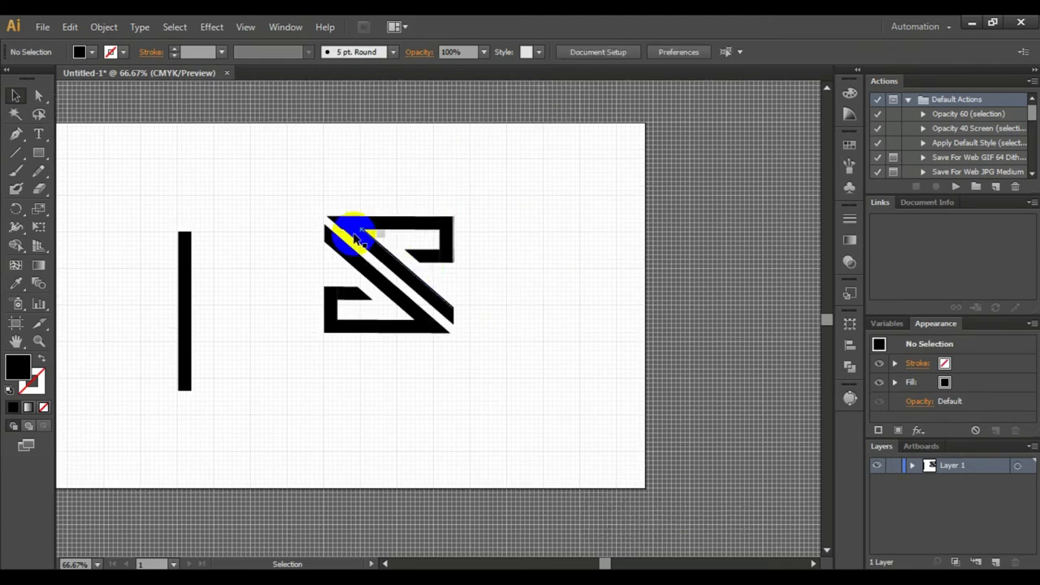
pyautogui.click(502, 313)
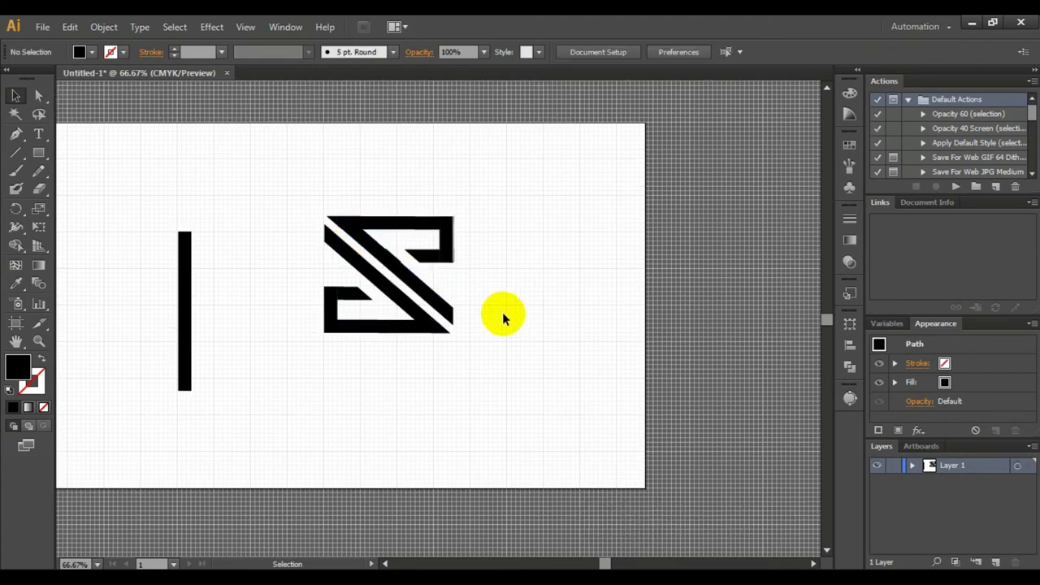
pyautogui.scroll(-1, 509, 326)
pyautogui.scroll(-1, 480, 344)
pyautogui.scroll(-1, 443, 288)
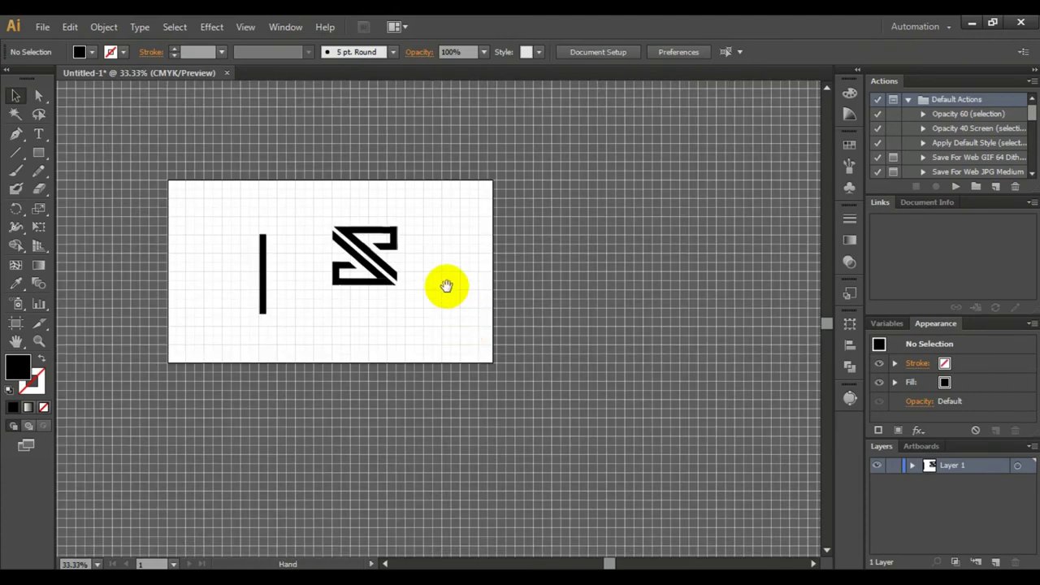
# Step: Delete the vertical bar and hide the background grid
pyautogui.click(356, 312)
pyautogui.rightClick(356, 312)
pyautogui.press('Escape')
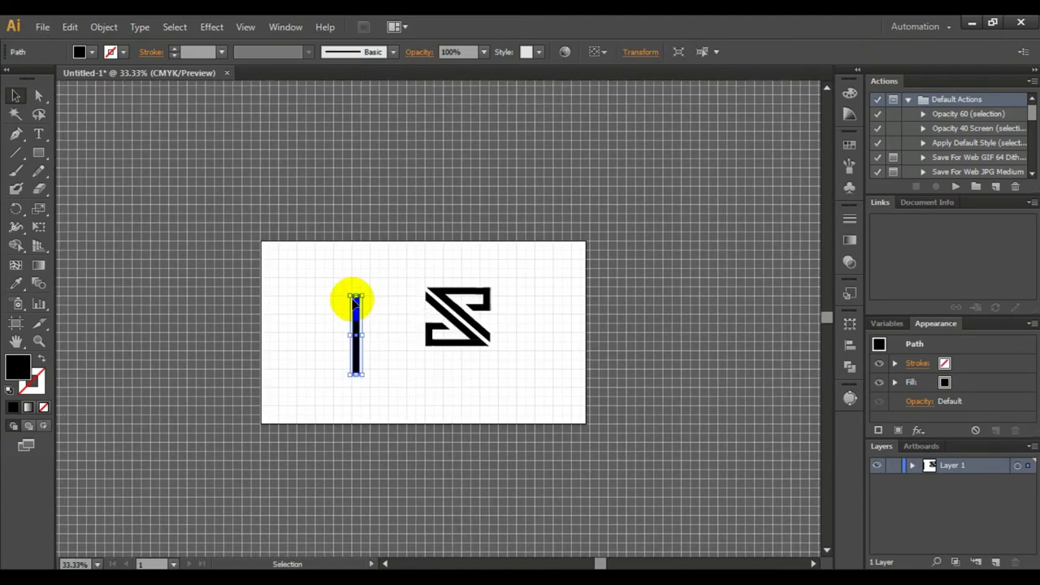
pyautogui.press('Delete')
pyautogui.rightClick(355, 302)
pyautogui.click(396, 399)
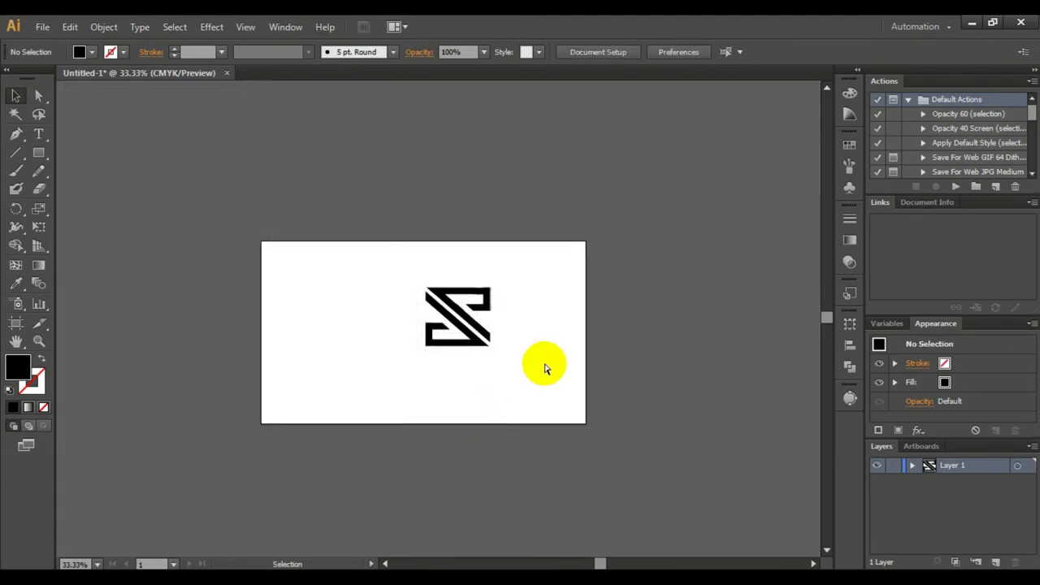
pyautogui.scroll(1, 545, 366)
# Step: Move the Z mark toward the centre of the artboard
pyautogui.click(390, 299)
pyautogui.moveTo(390, 299); pyautogui.dragTo(291, 326)
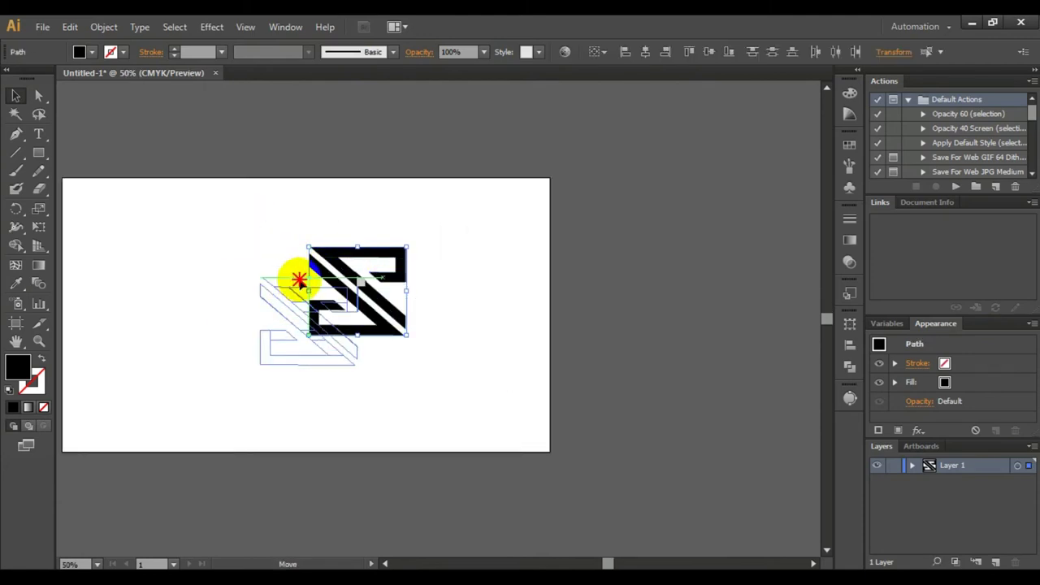
pyautogui.moveTo(450, 312); pyautogui.dragTo(549, 325)
pyautogui.click(412, 311)
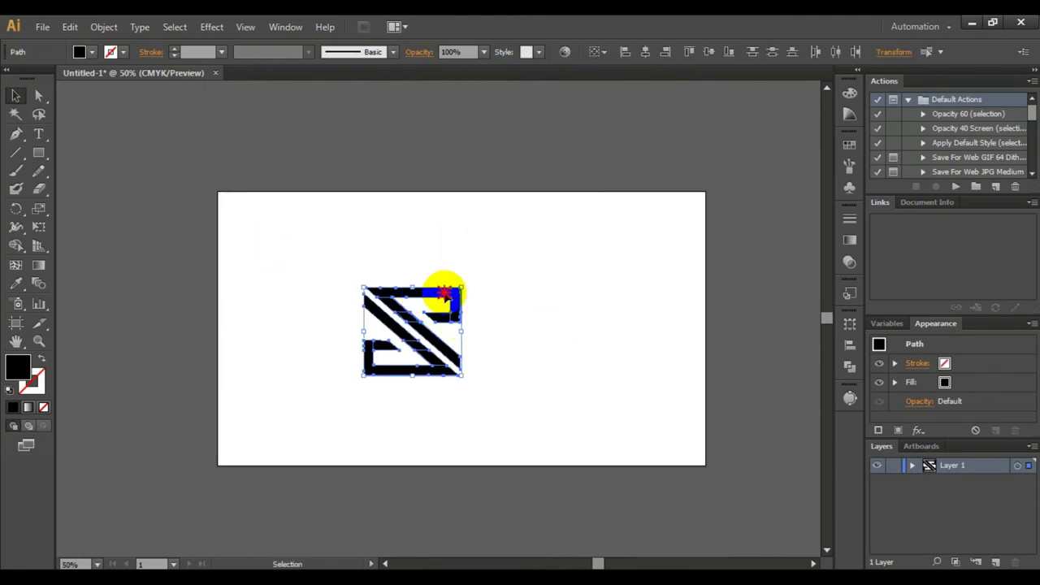
pyautogui.moveTo(445, 292); pyautogui.dragTo(490, 294)
pyautogui.hotkey('ctrl', '+')
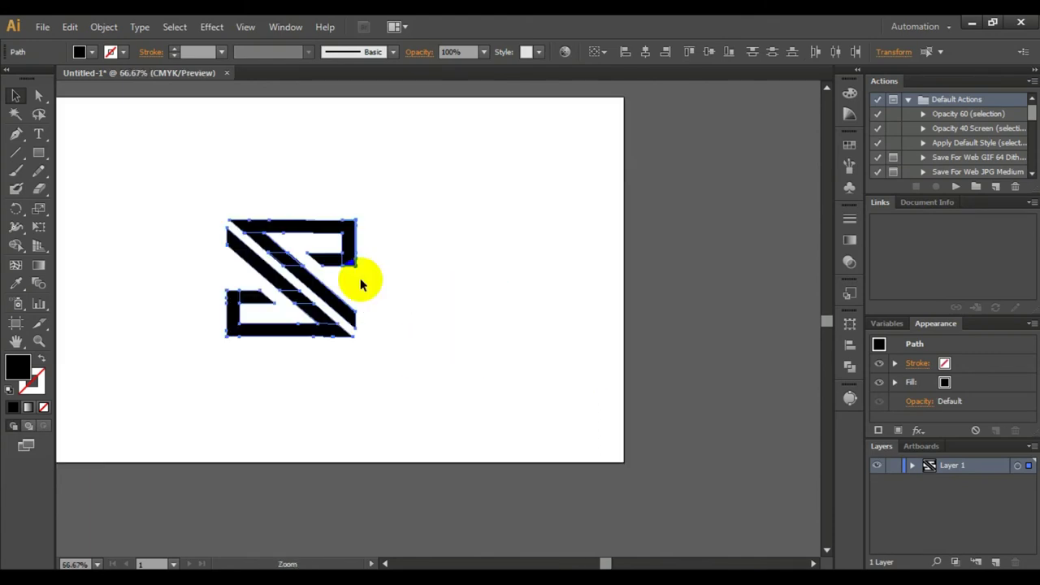
pyautogui.click(663, 293)
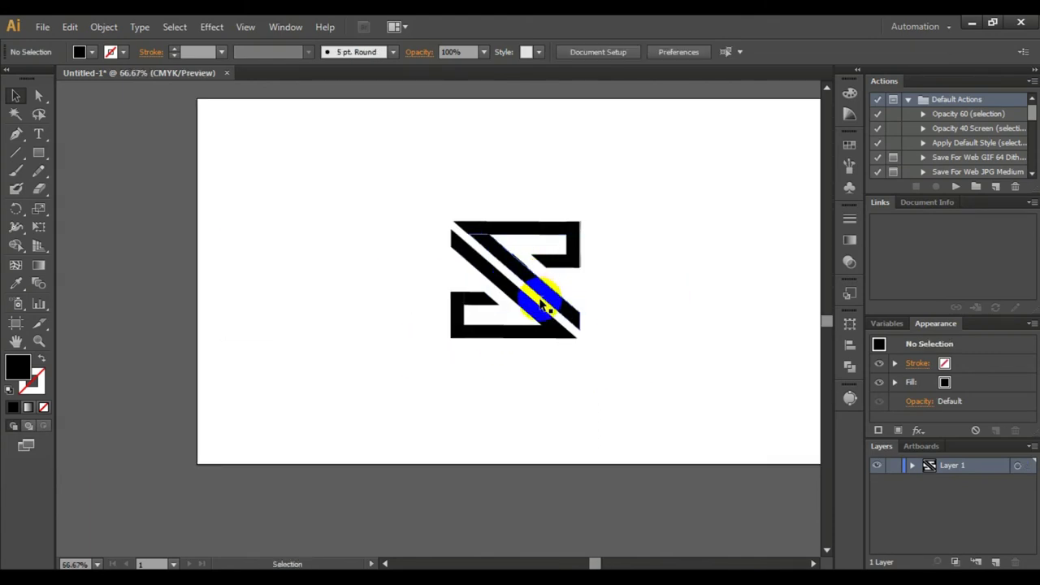
# Step: Delete the stray piece on the diagonal and select the thin sliver on the Z's right edge
pyautogui.moveTo(540, 303); pyautogui.dragTo(526, 270)
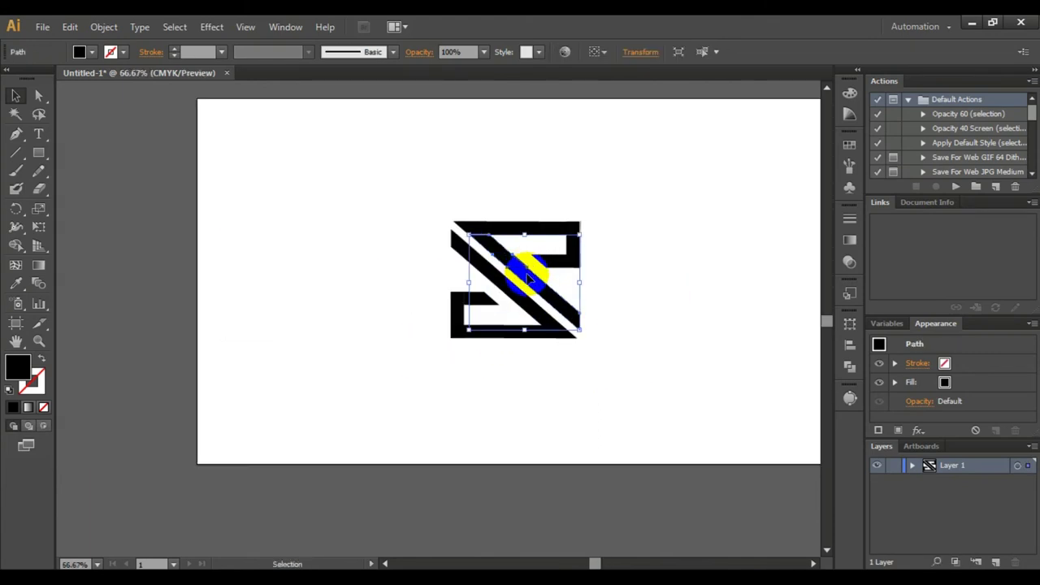
pyautogui.click(558, 276)
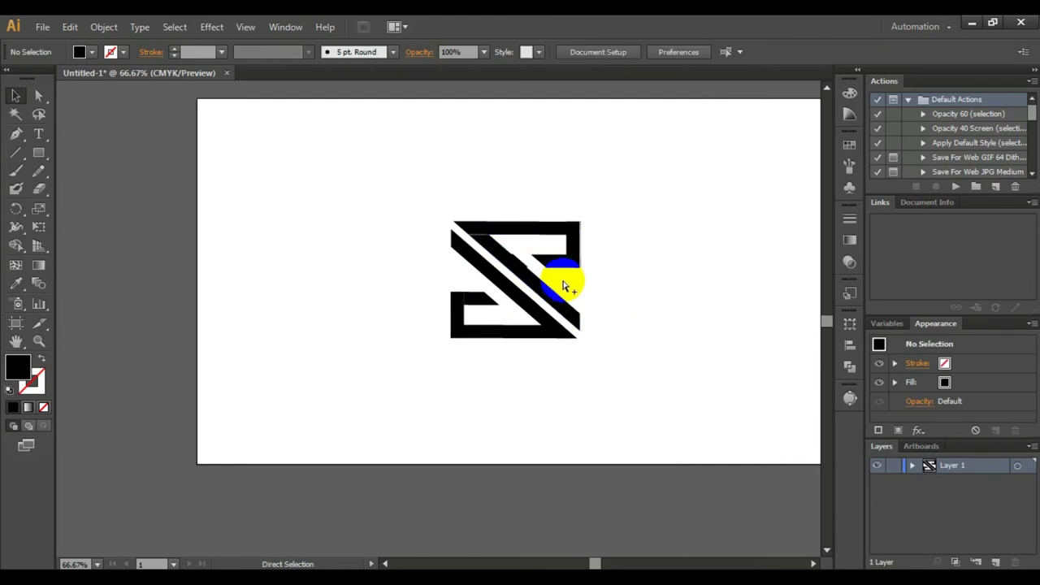
pyautogui.click(563, 284)
pyautogui.press('Delete')
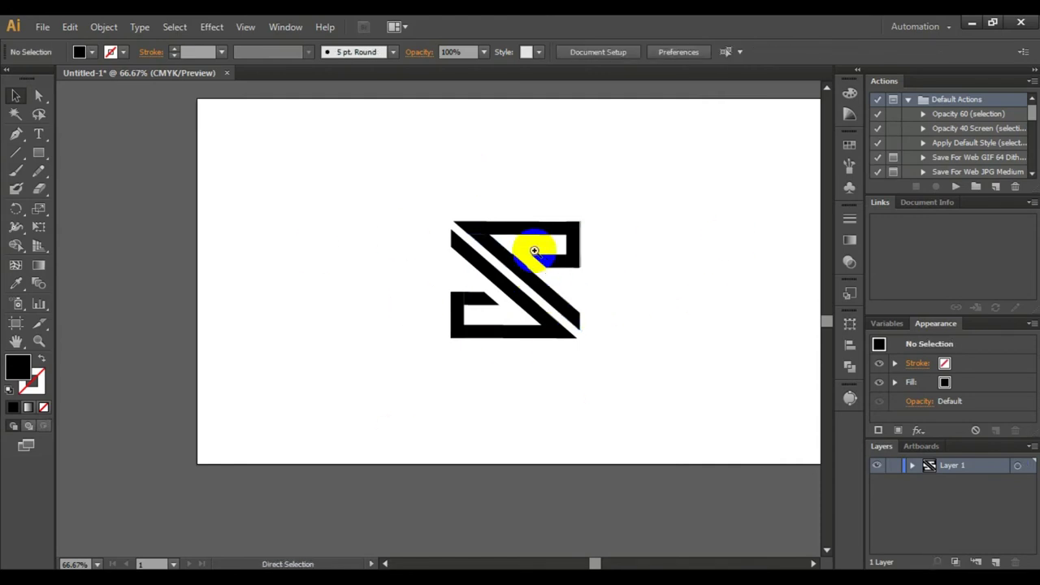
pyautogui.scroll(2, 534, 250)
pyautogui.click(513, 315)
# Step: Delete the right-edge sliver and the overlapping diagonal path inside the Z
pyautogui.press('Delete')
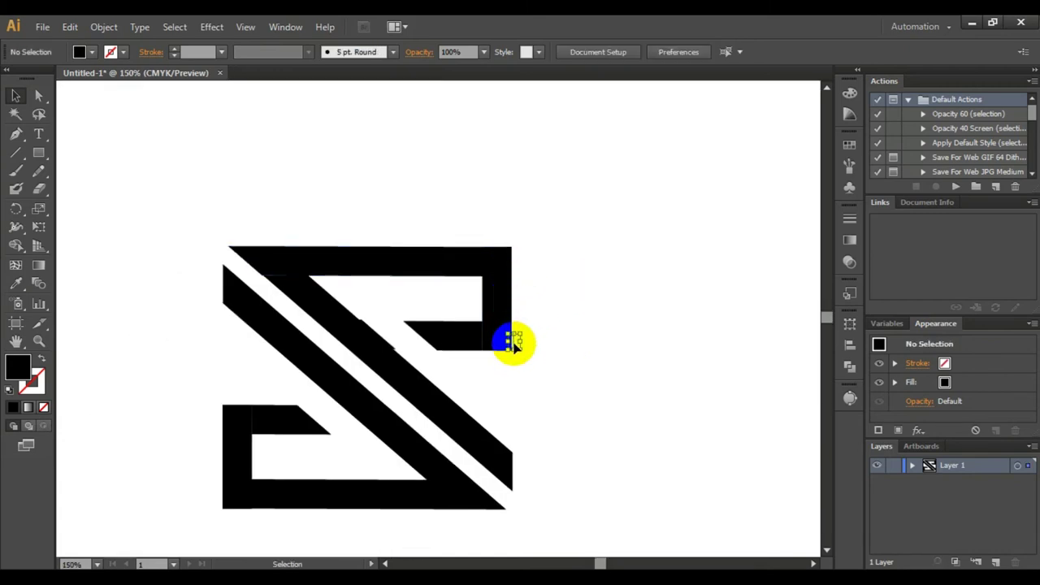
pyautogui.click(388, 343)
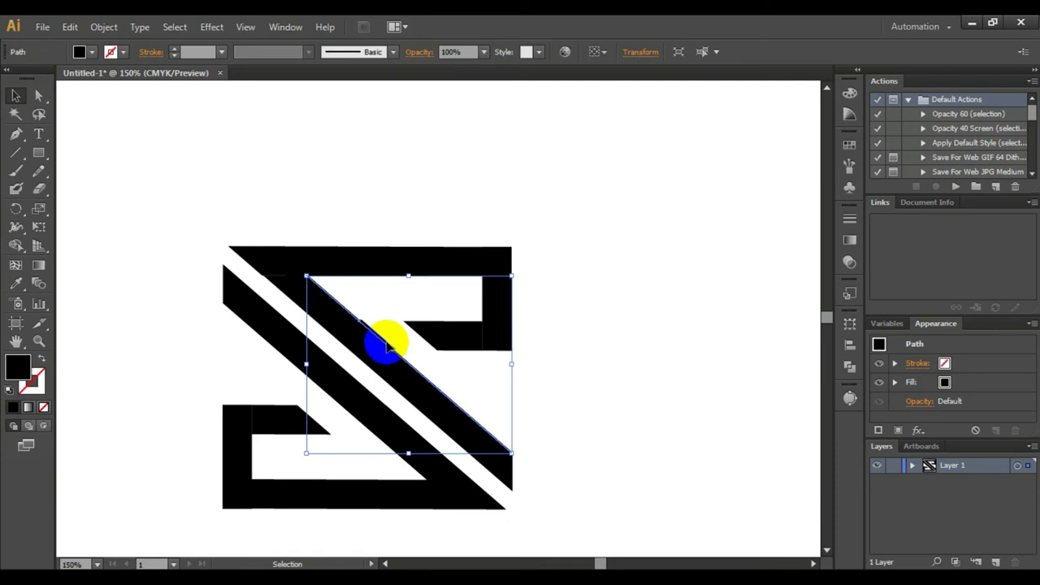
pyautogui.press('Delete')
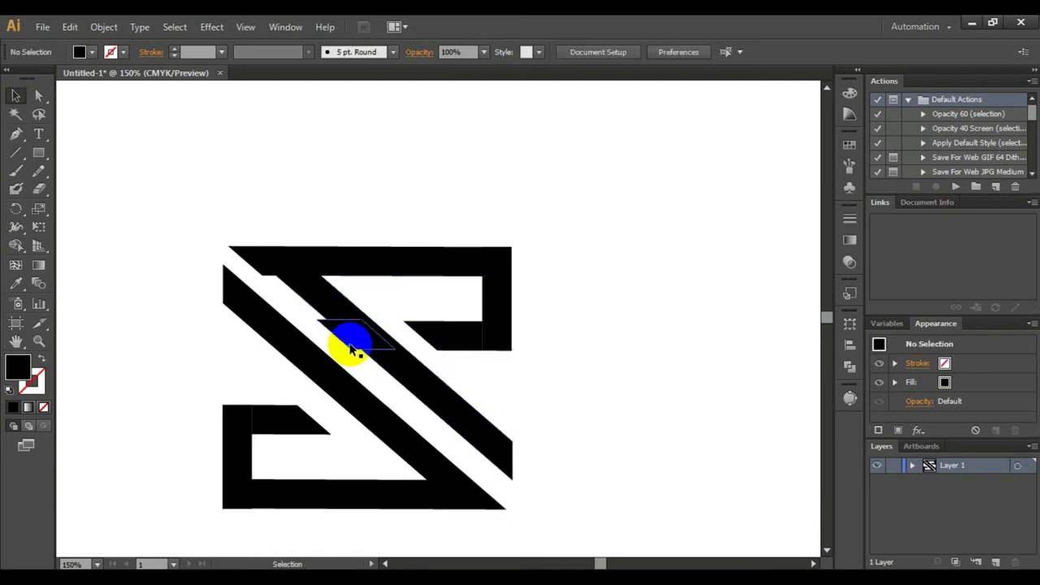
# Step: Nudge the remaining diagonal stripe into alignment, then recentre the view on the artboard
pyautogui.moveTo(414, 395); pyautogui.dragTo(412, 398)
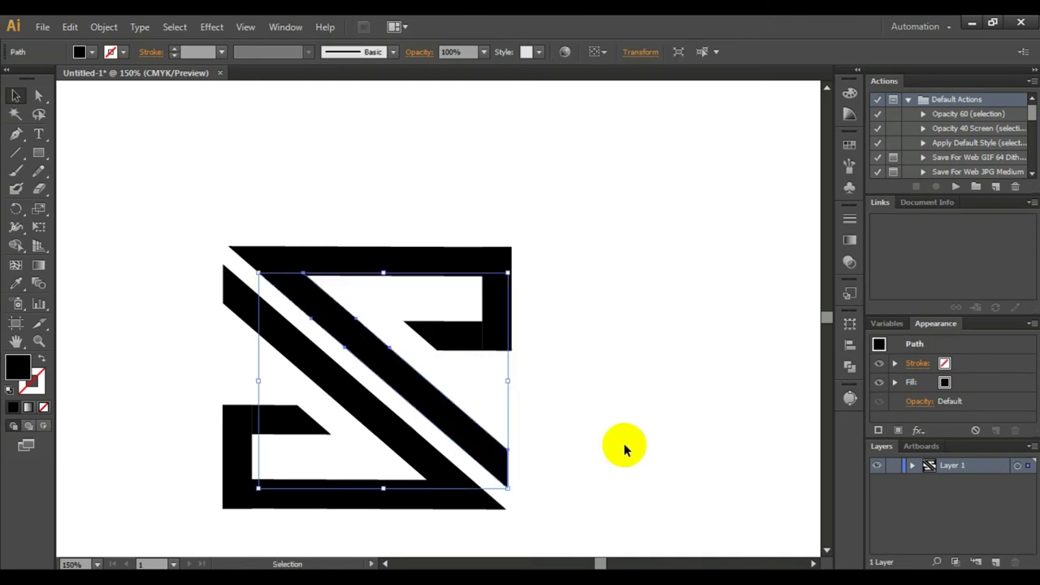
pyautogui.click(632, 441)
pyautogui.click(491, 470)
pyautogui.click(662, 359)
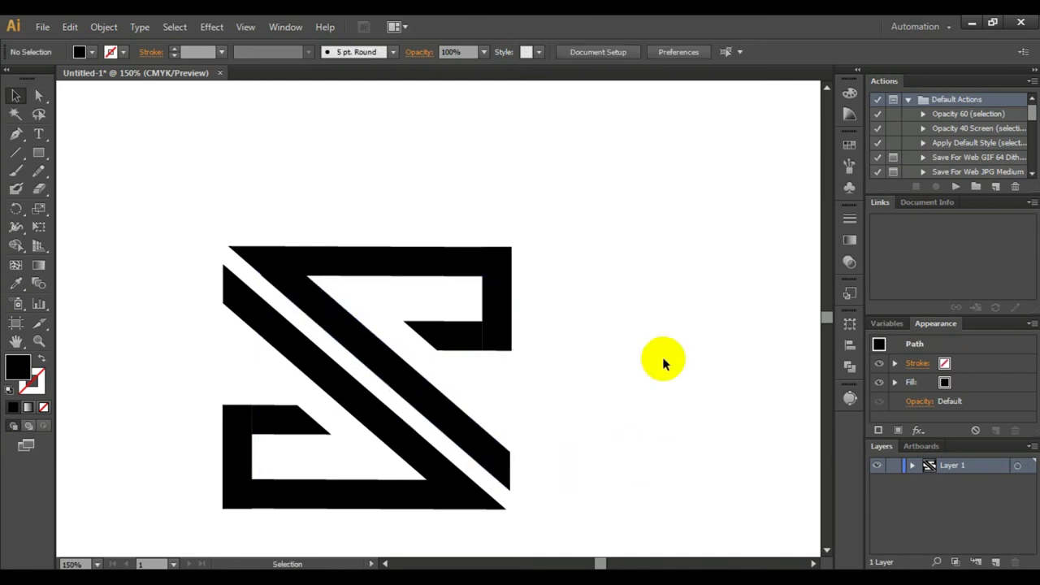
pyautogui.scroll(-2, 617, 382)
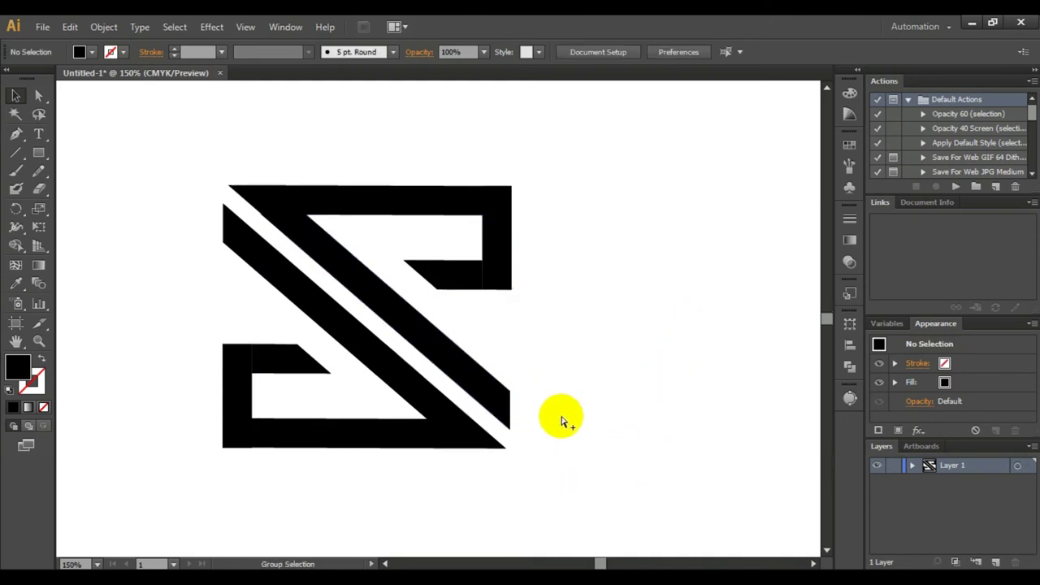
pyautogui.scroll(-3, 561, 420)
pyautogui.moveTo(401, 235); pyautogui.dragTo(600, 317)
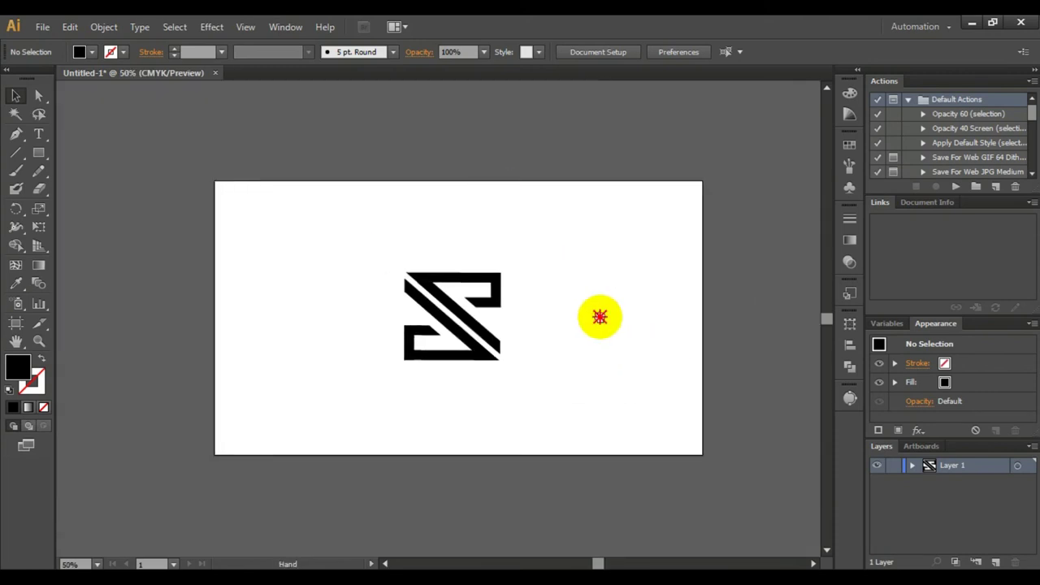
pyautogui.moveTo(290, 211); pyautogui.dragTo(583, 414)
pyautogui.click(600, 323)
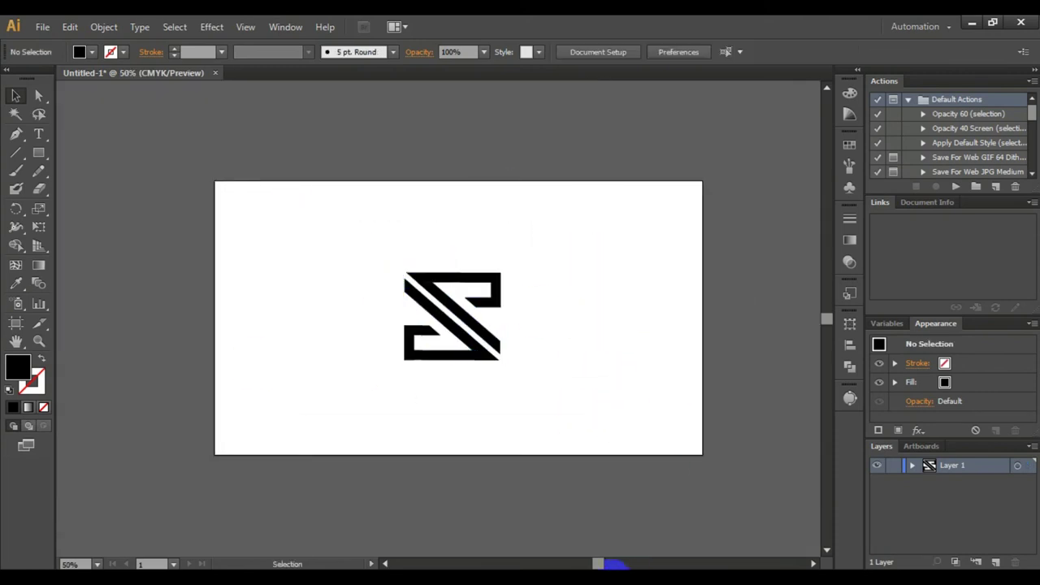